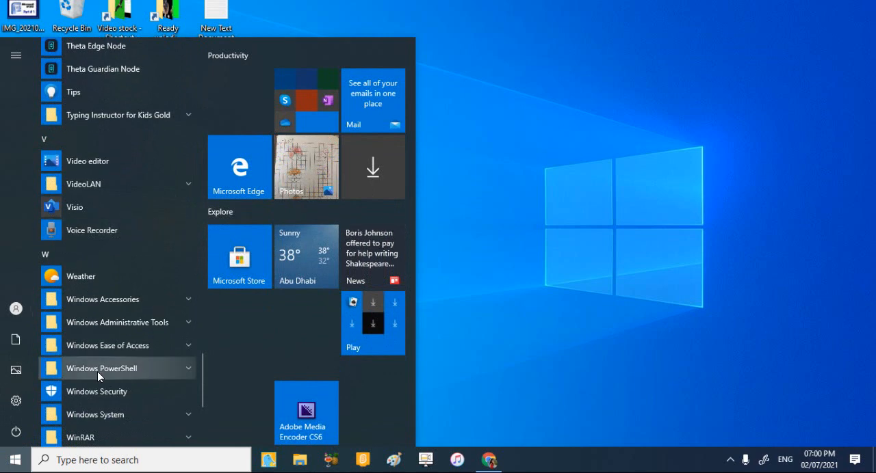
# Start Word and create a blank document.
pyautogui.scroll(-2, 98, 371)
pyautogui.click(98, 340)
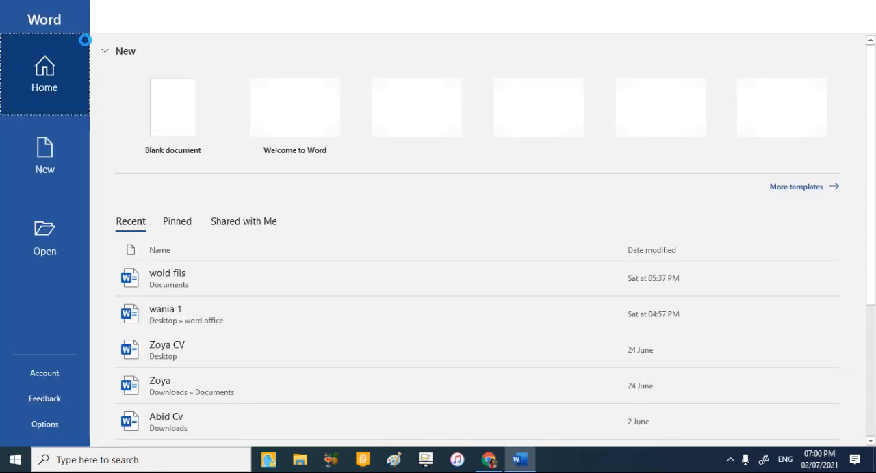
pyautogui.click(184, 100)
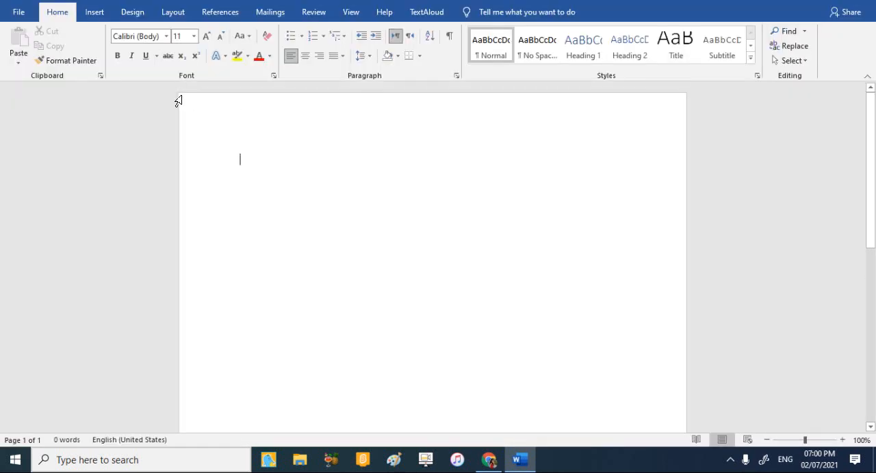
pyautogui.click(165, 36)
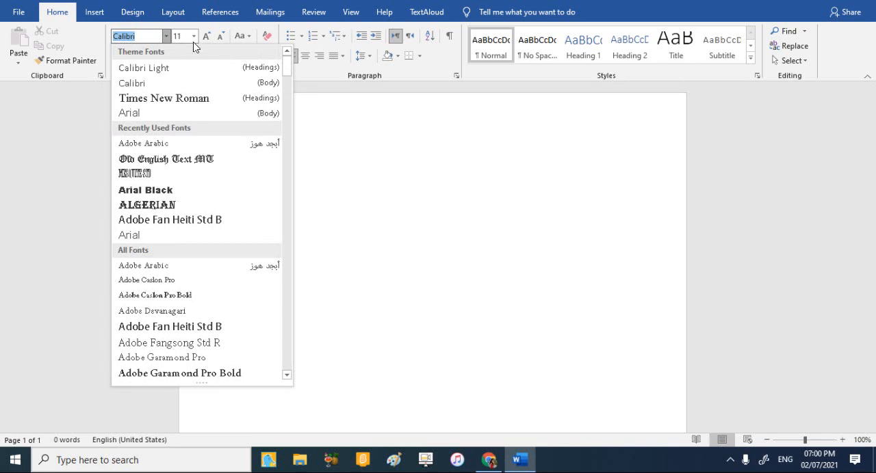
pyautogui.click(342, 119)
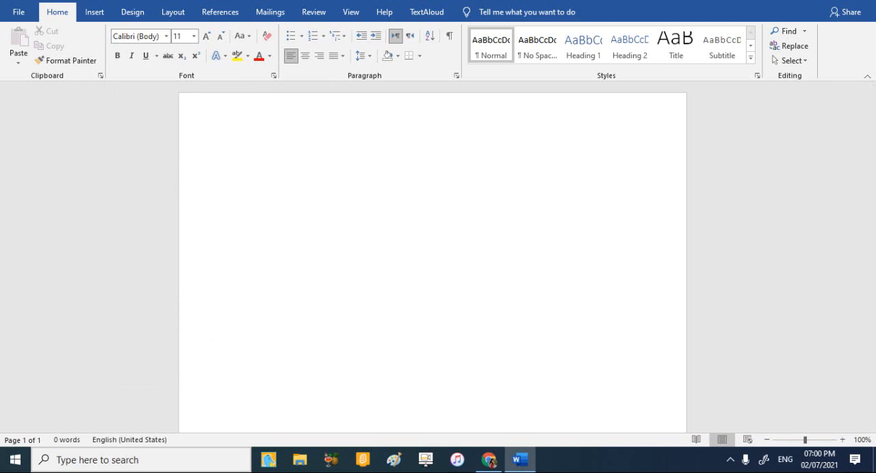
# Write the first line as "My Name is" followed by the writer's first name and a period, and start a new line.
pyautogui.write('M')
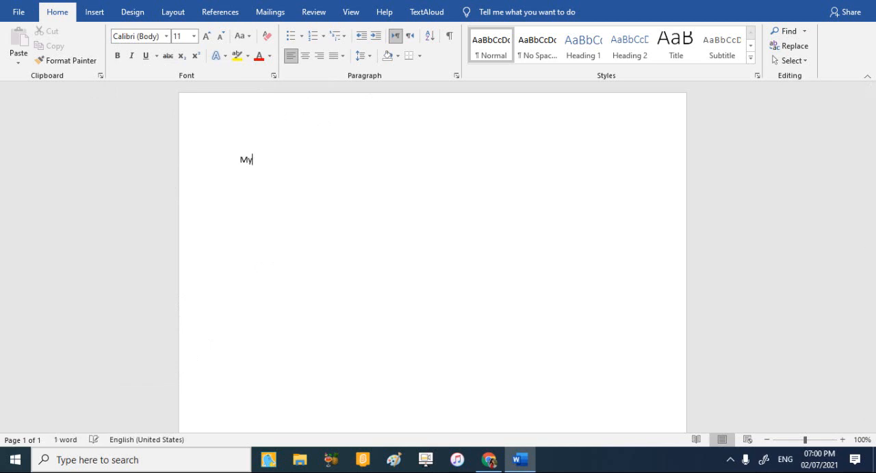
pyautogui.write('y ')
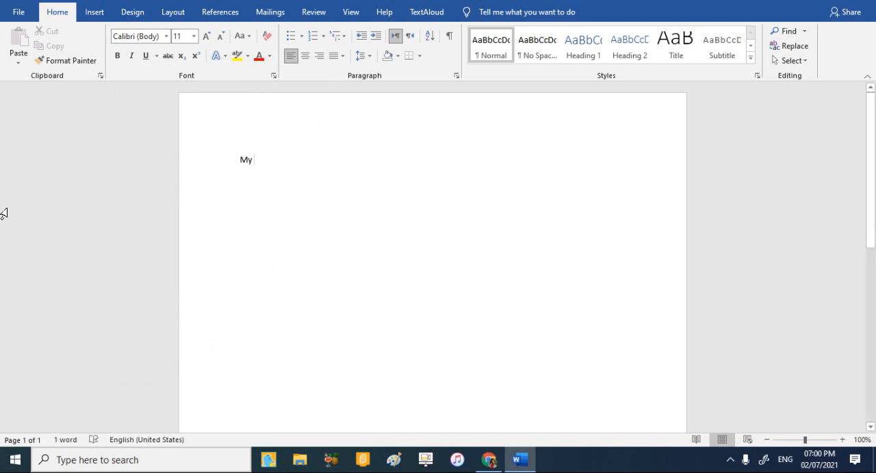
pyautogui.write('Na')
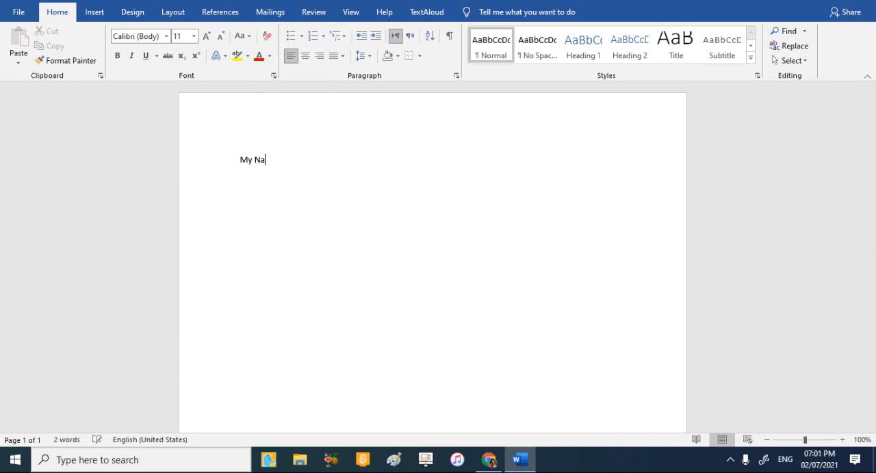
pyautogui.write('me is Wania.')
pyautogui.press('Return')
# Write "I'm 7 Years old." as the second line and start a new line.
pyautogui.write('M')
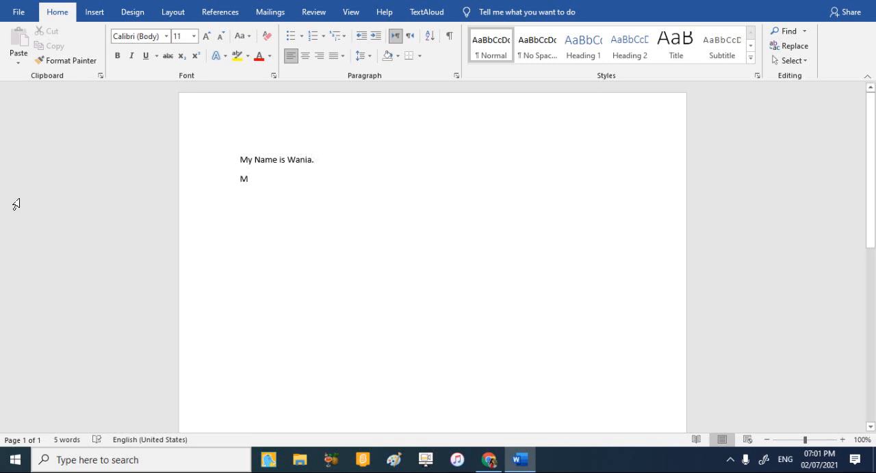
pyautogui.press('BackSpace')
pyautogui.write('I')
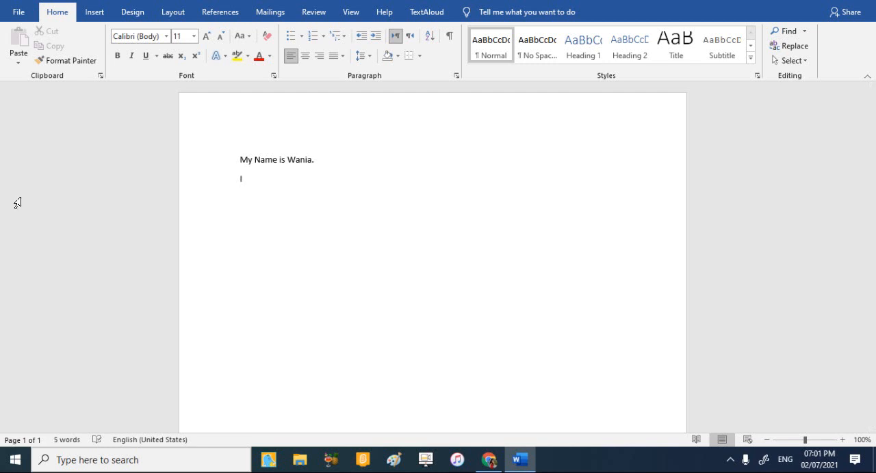
pyautogui.write("'")
pyautogui.write('m')
pyautogui.write(' 7')
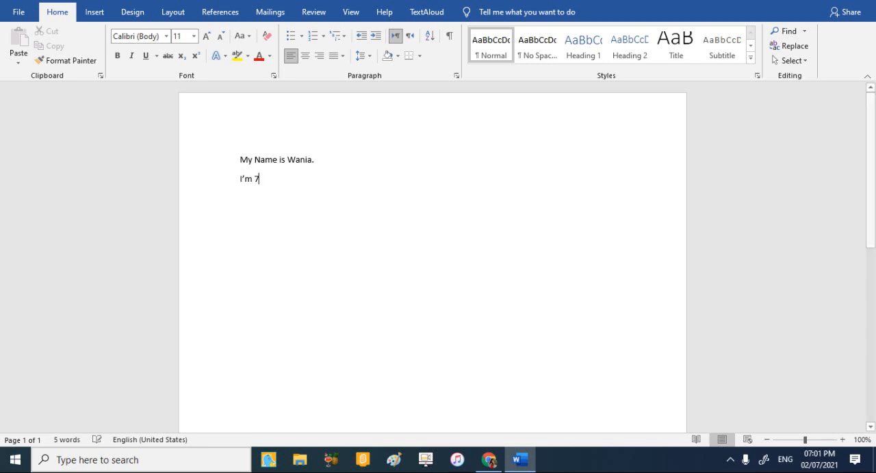
pyautogui.write(' Yea')
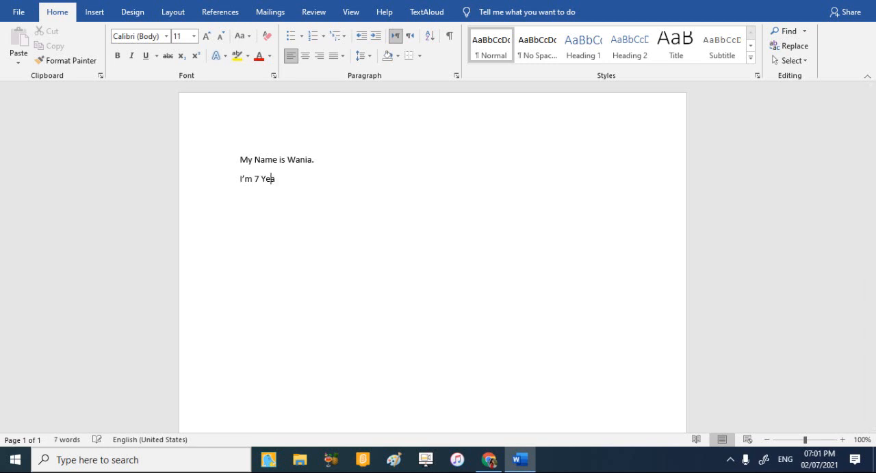
pyautogui.write('rs old.')
pyautogui.press('Return')
# Write "I'm in year 3." as the third line and start a new line.
pyautogui.write('I')
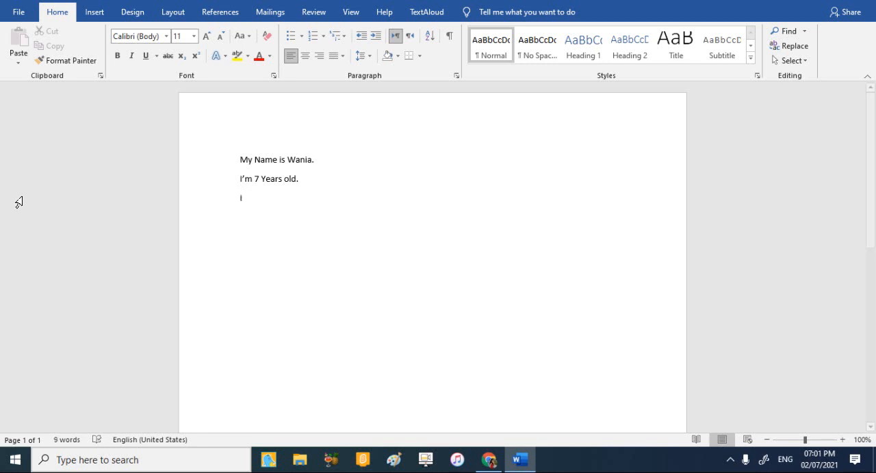
pyautogui.write("'m ")
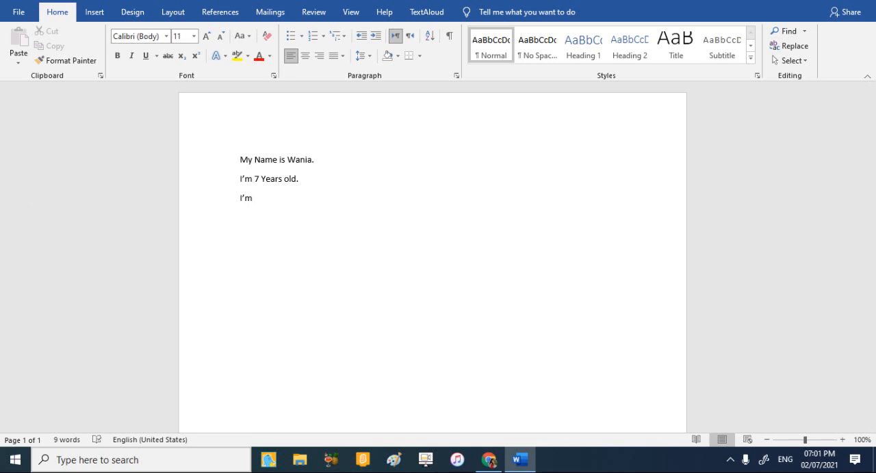
pyautogui.write('in ye')
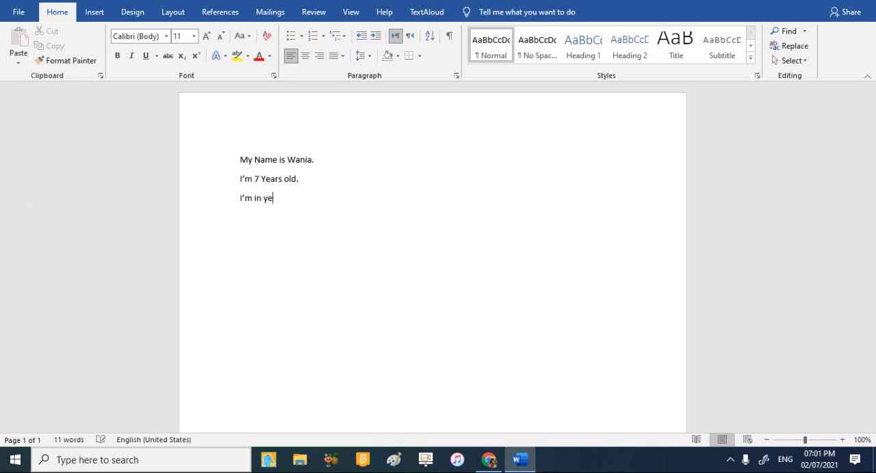
pyautogui.write('ar 3.')
pyautogui.press('Return')
# Write "My Teacher Name is Teacher" followed by the teacher's name as the fourth line, and add that flagged name to the dictionary.
pyautogui.write('My Teacher Name ')
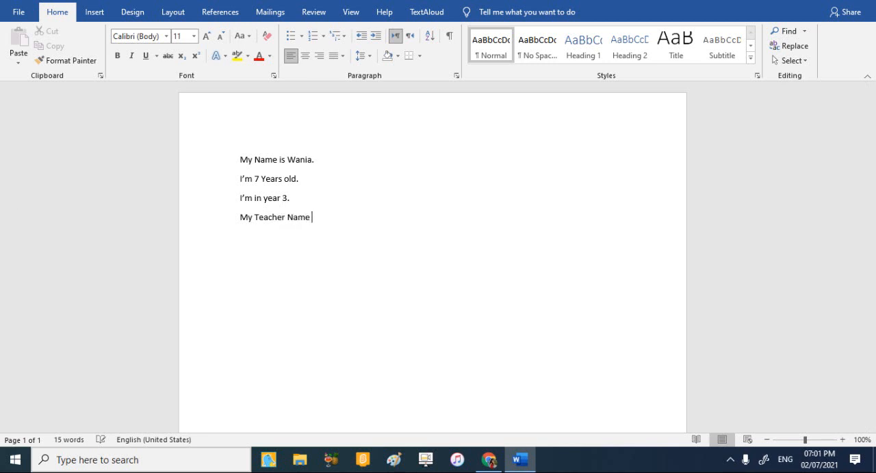
pyautogui.write('is Teacher Sabahat.')
pyautogui.press('Return')
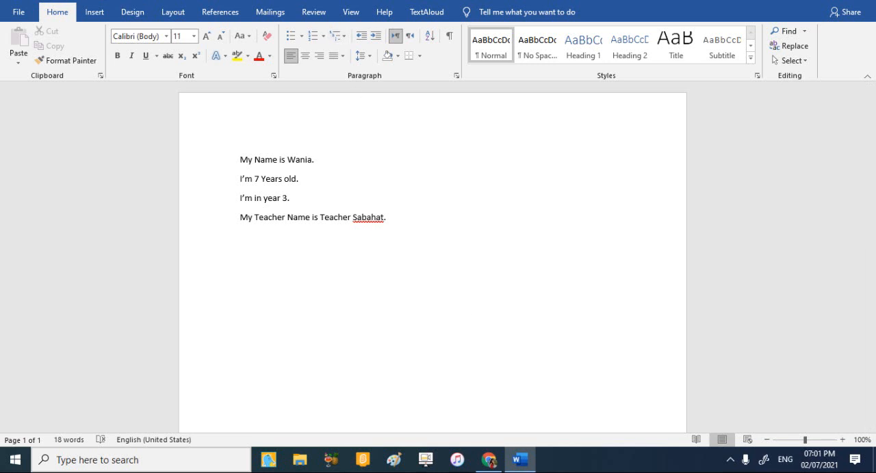
pyautogui.rightClick(362, 219)
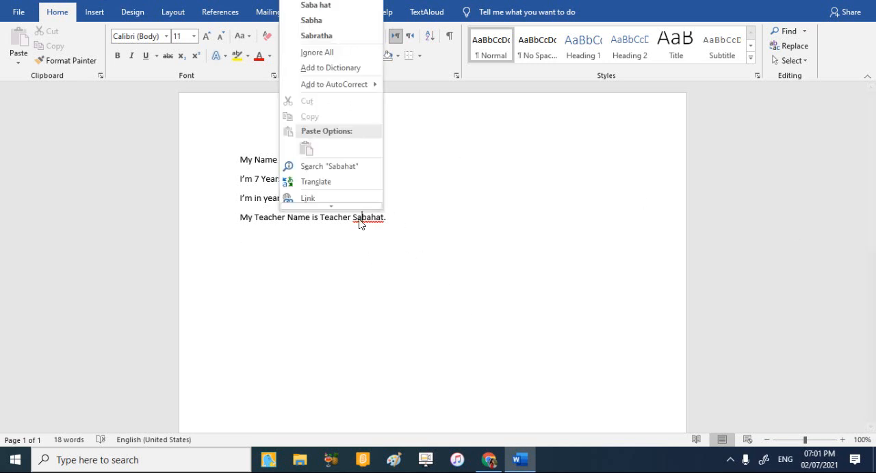
pyautogui.click(345, 68)
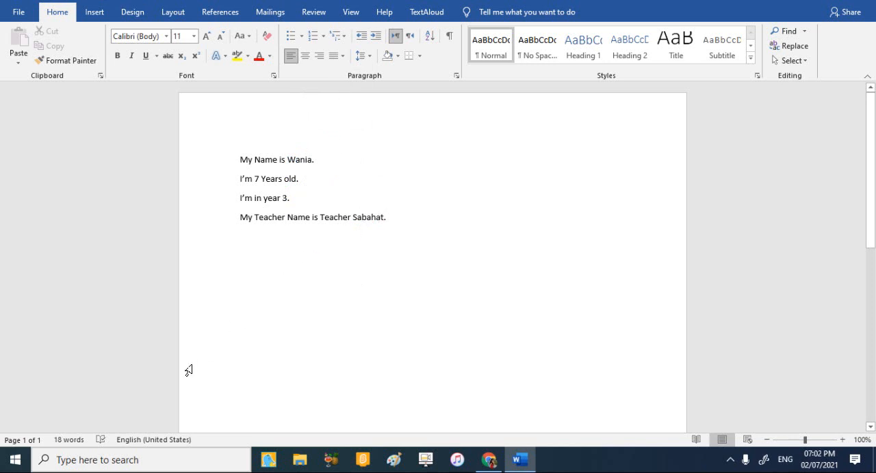
# Write "I Like Playing games Adop me." as the fifth line and add the flagged word "Adop" to the dictionary.
pyautogui.press('Return')
pyautogui.write('I Lik')
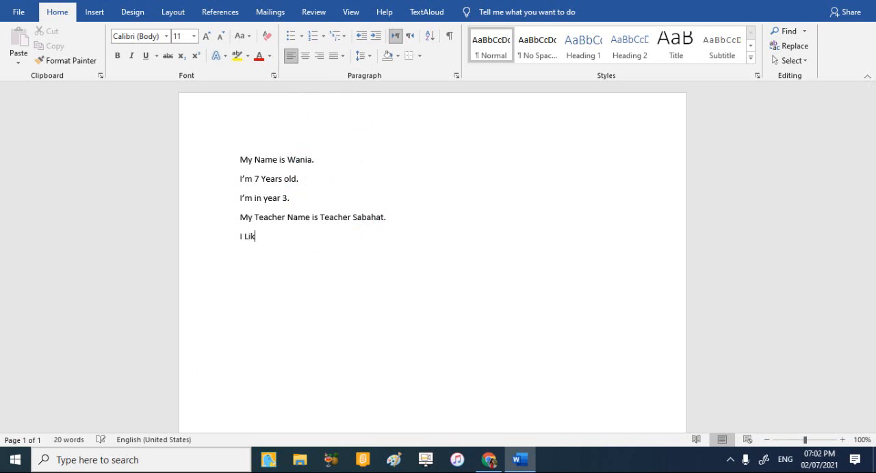
pyautogui.write('e Playing games Adop me.')
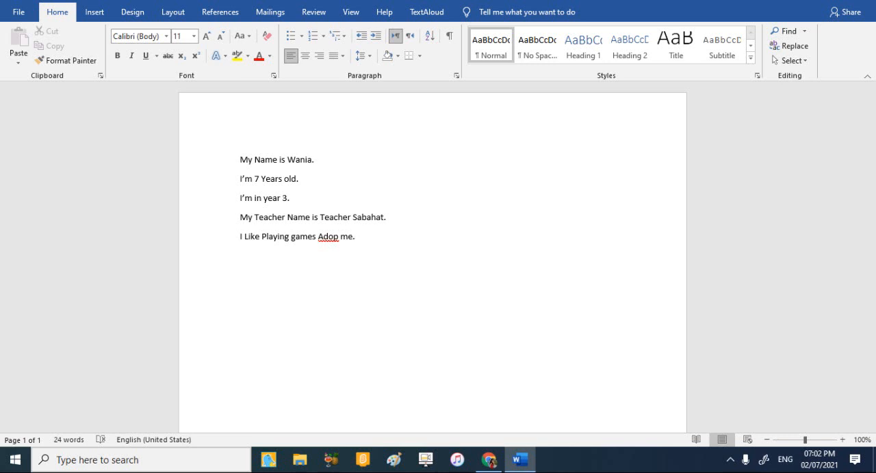
pyautogui.rightClick(327, 236)
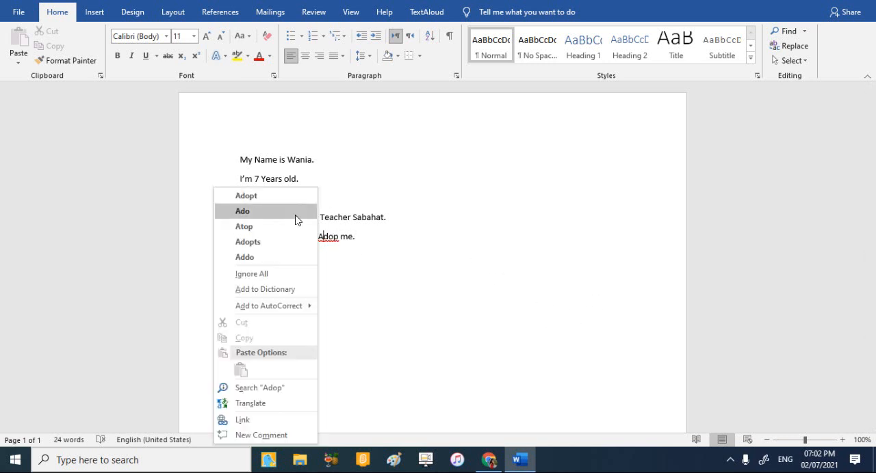
pyautogui.click(289, 288)
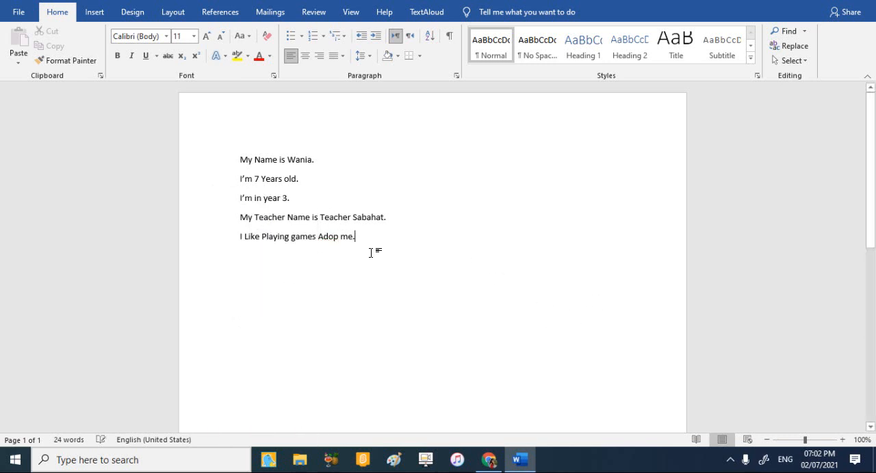
# Add a sixth line reading "I like ice cream.".
pyautogui.press('Return')
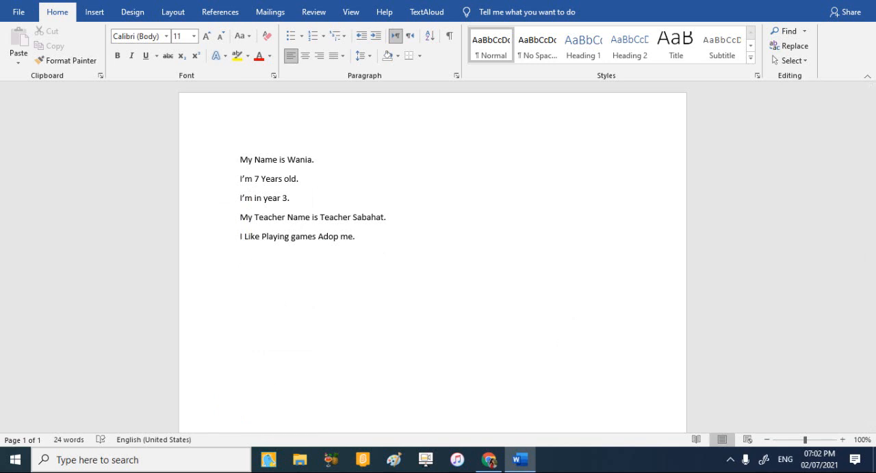
pyautogui.write('I like ice cream.')
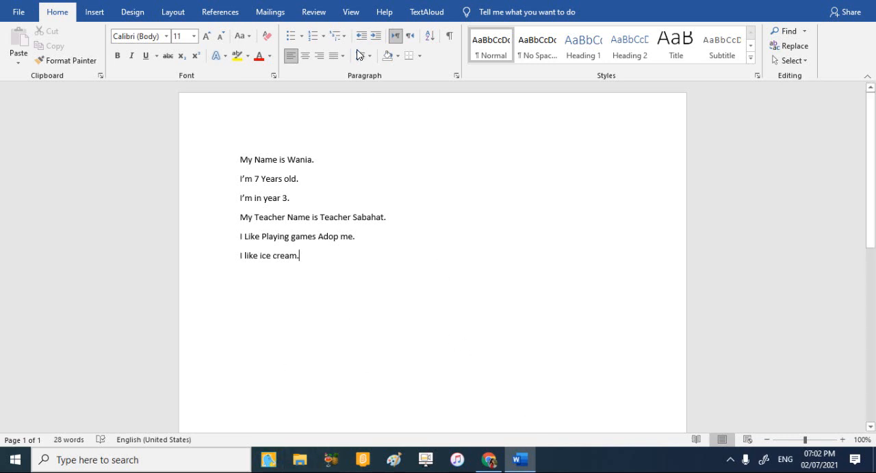
pyautogui.click(166, 36)
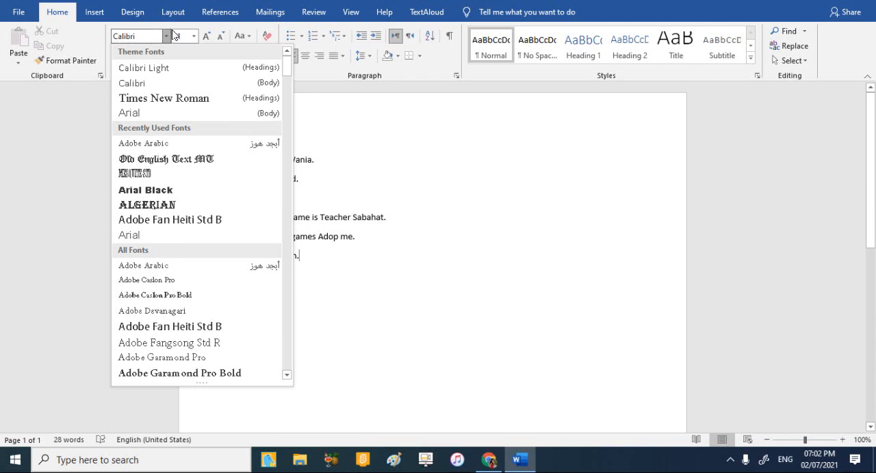
pyautogui.click(347, 127)
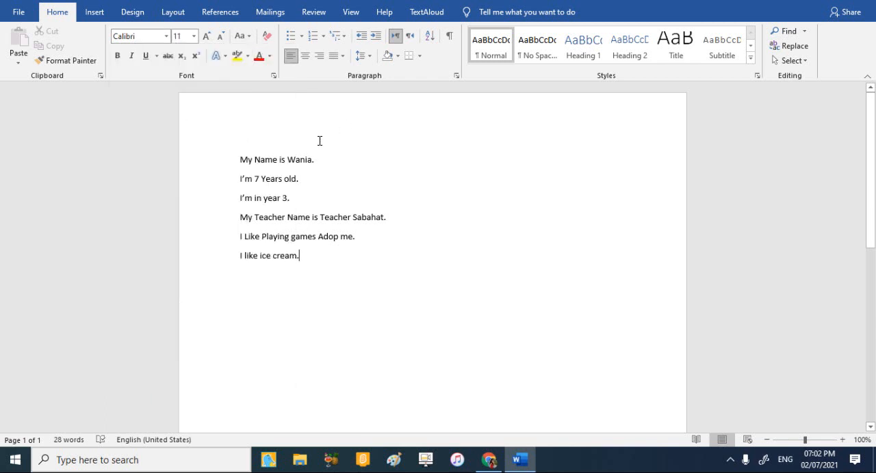
pyautogui.click(165, 36)
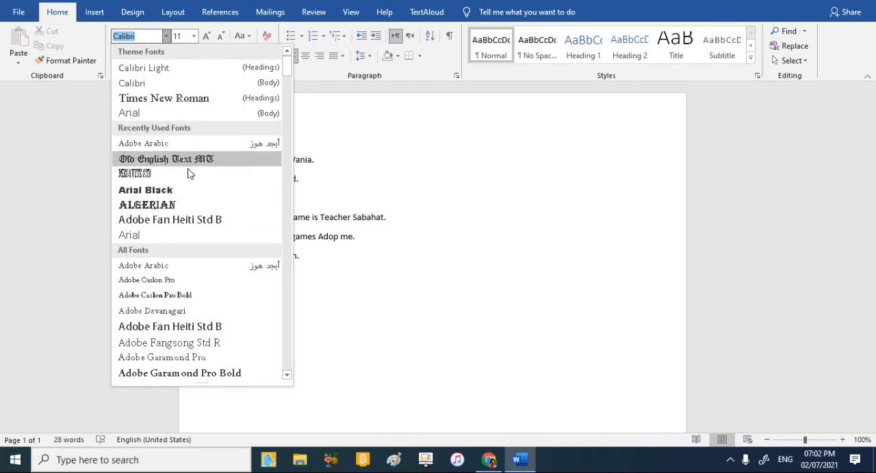
pyautogui.click(353, 136)
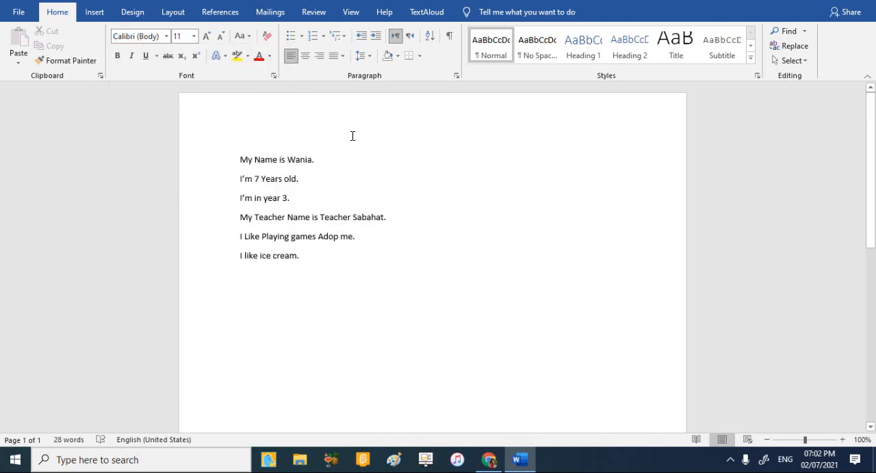
pyautogui.moveTo(316, 160); pyautogui.dragTo(336, 168)
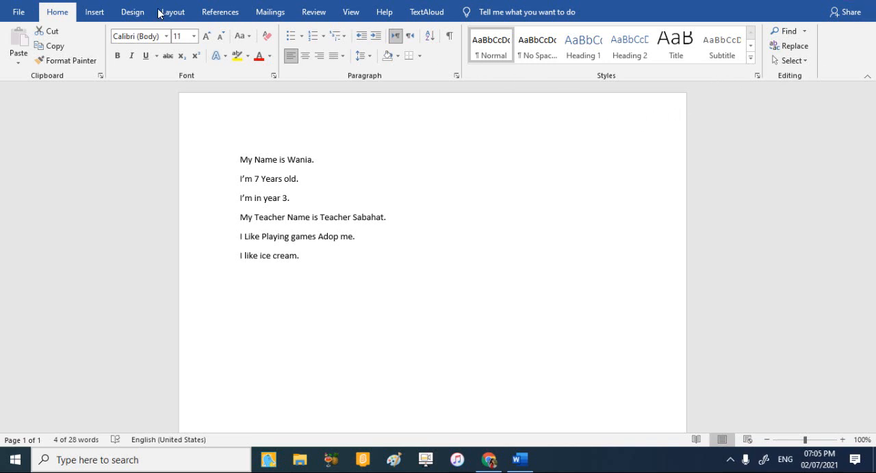
pyautogui.hotkey('shift', 'Down')
pyautogui.click(166, 37)
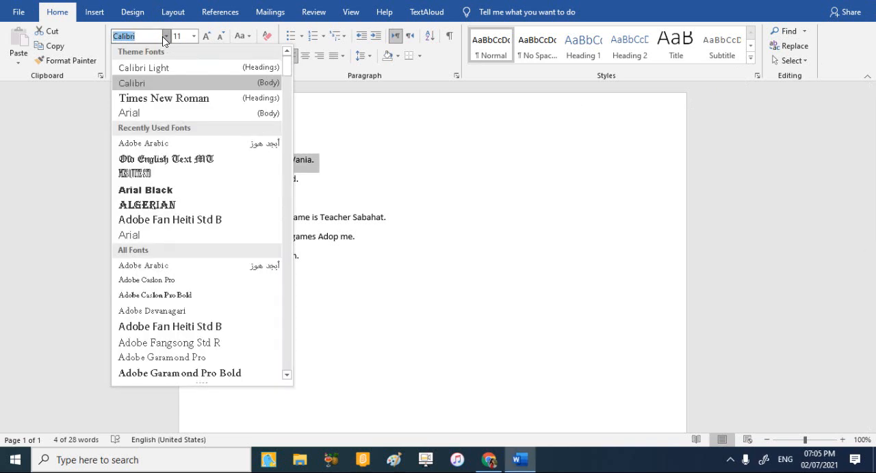
pyautogui.click(165, 37)
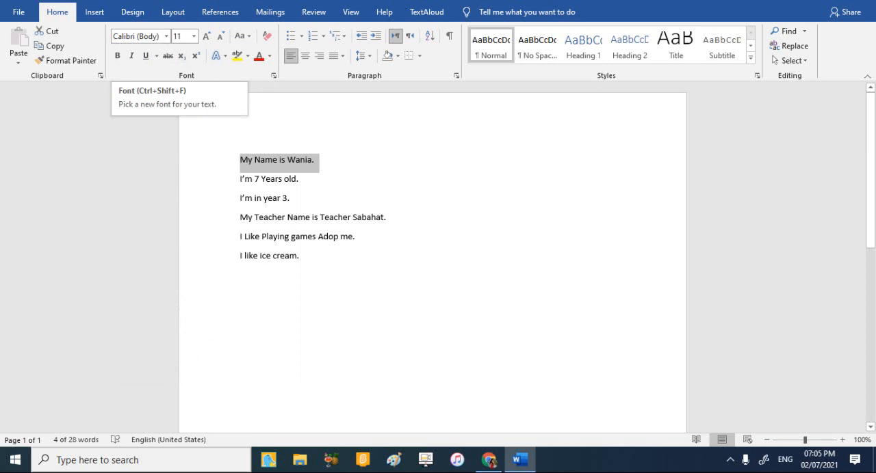
pyautogui.click(294, 198)
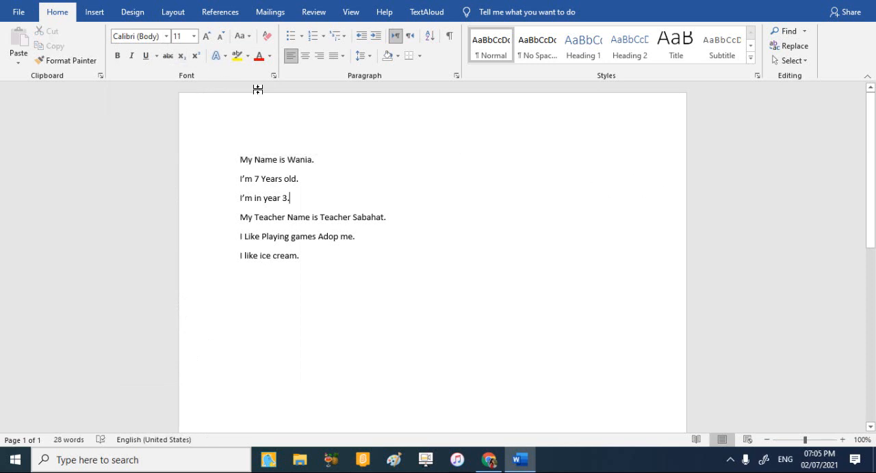
# Browse the whole list of available fonts, from the theme fonts to the Wingdings entries, and close it without choosing one.
pyautogui.click(167, 37)
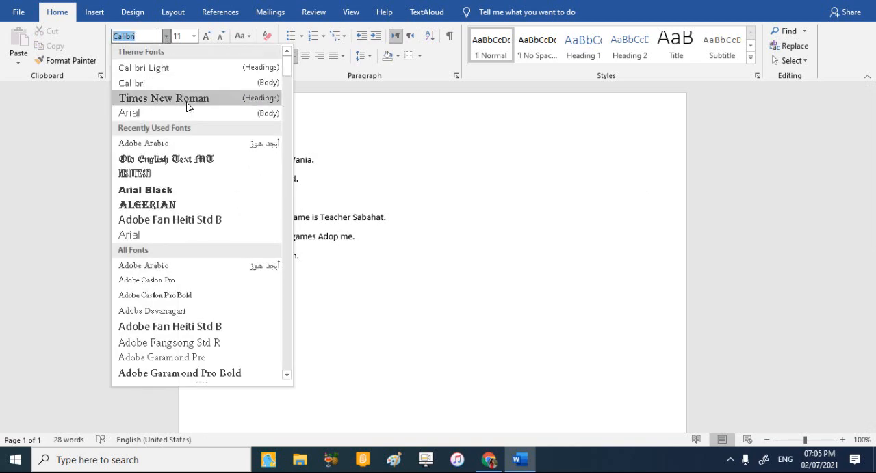
pyautogui.scroll(-8, 187, 106)
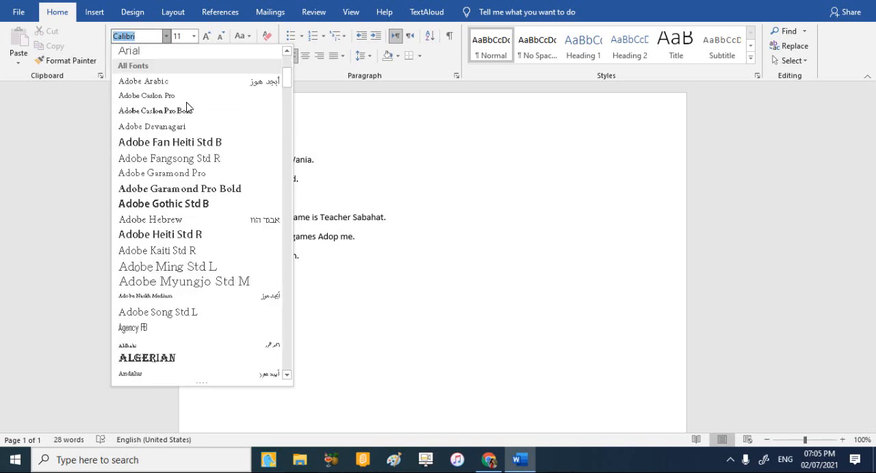
pyautogui.scroll(-9, 187, 106)
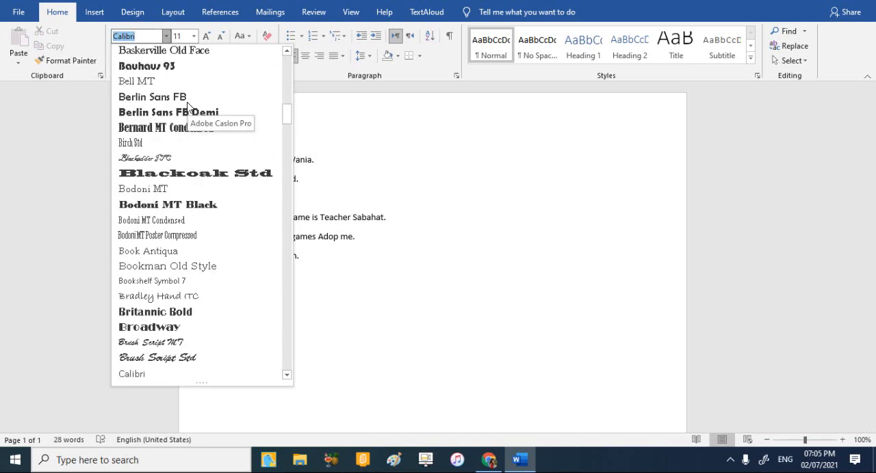
pyautogui.scroll(-9, 216, 205)
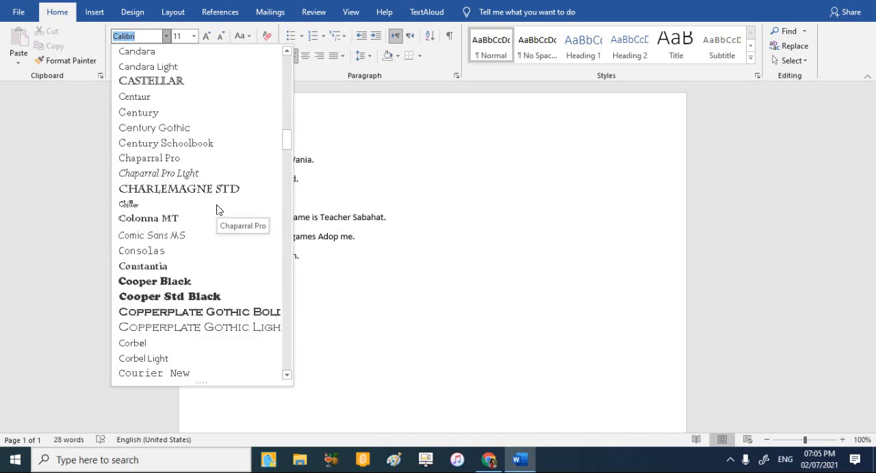
pyautogui.scroll(-6, 216, 209)
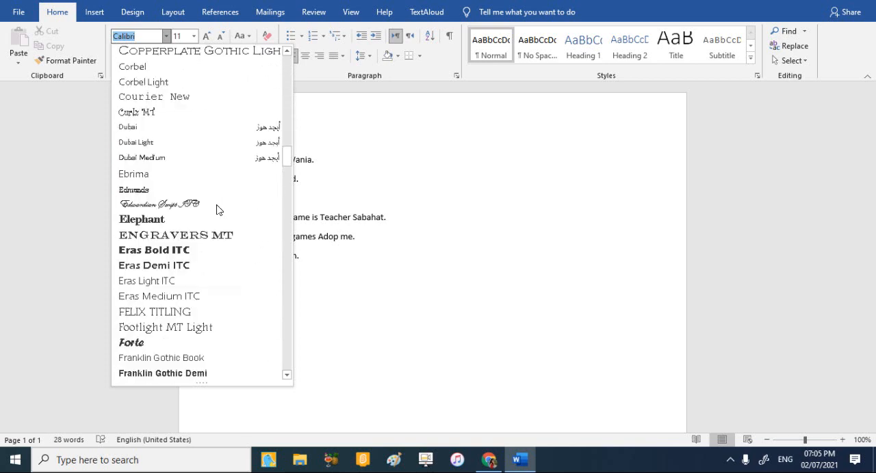
pyautogui.scroll(-7, 216, 209)
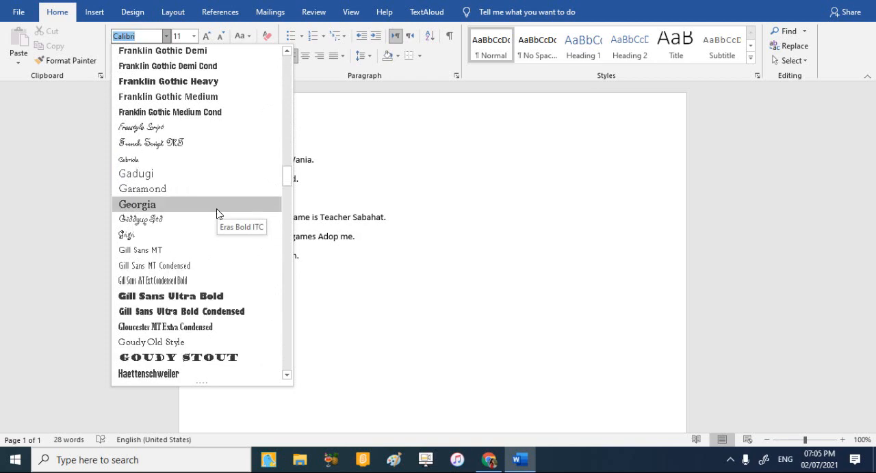
pyautogui.scroll(-14, 216, 214)
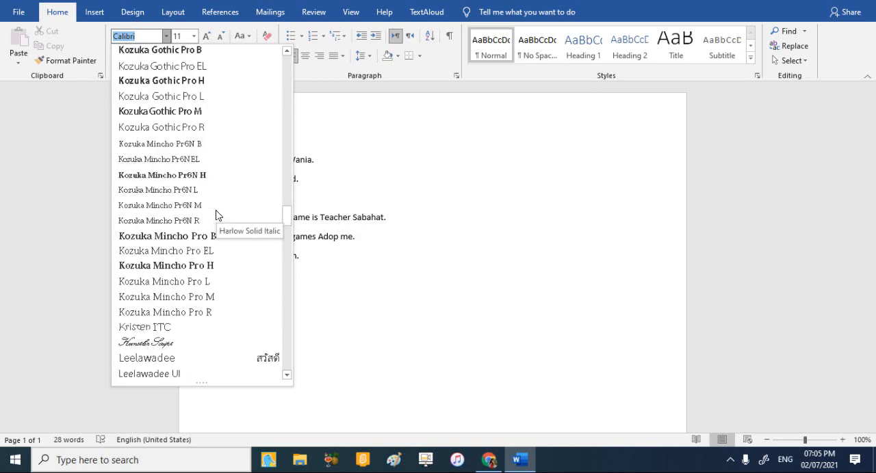
pyautogui.scroll(-7, 216, 216)
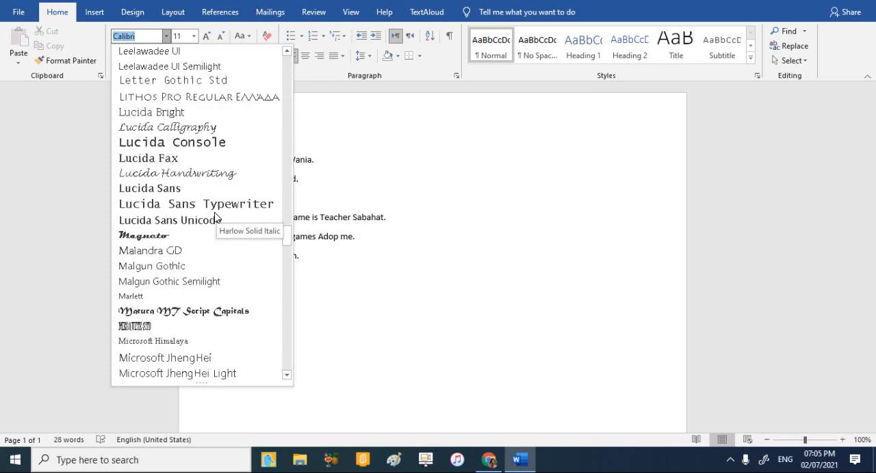
pyautogui.scroll(-9, 216, 218)
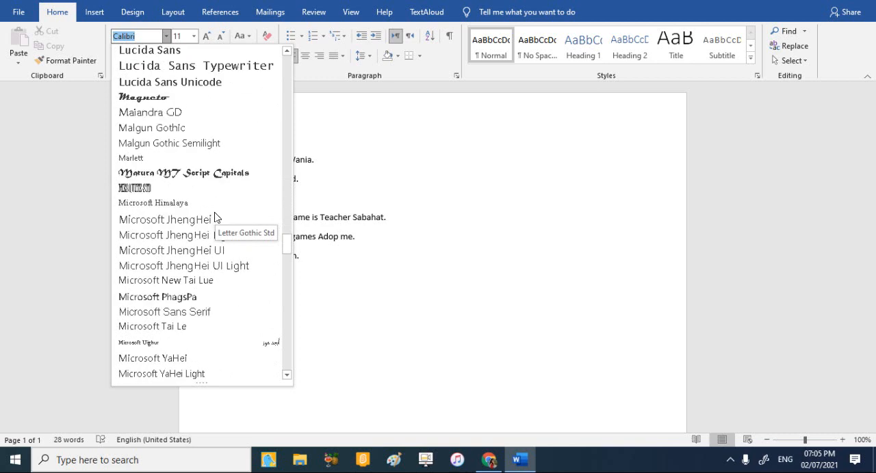
pyautogui.scroll(-15, 214, 218)
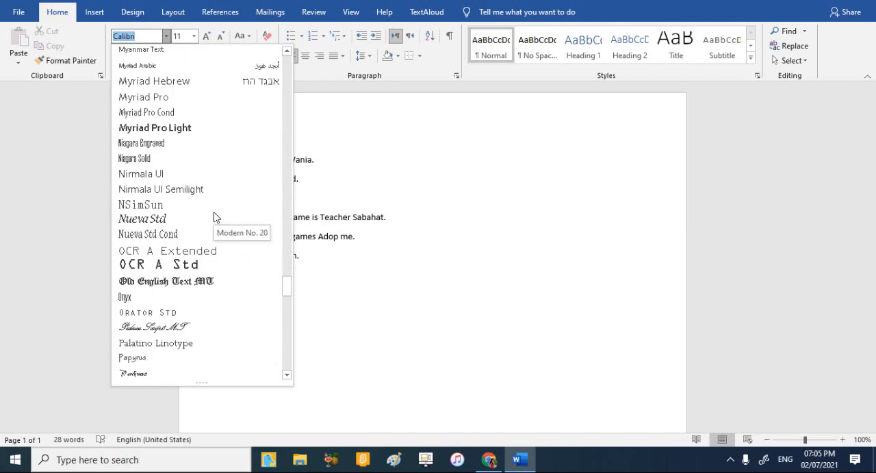
pyautogui.scroll(-10, 214, 218)
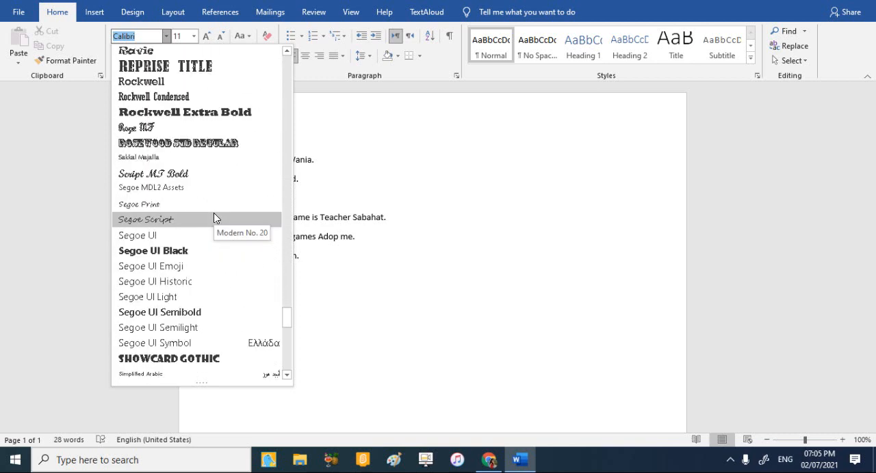
pyautogui.scroll(-11, 214, 218)
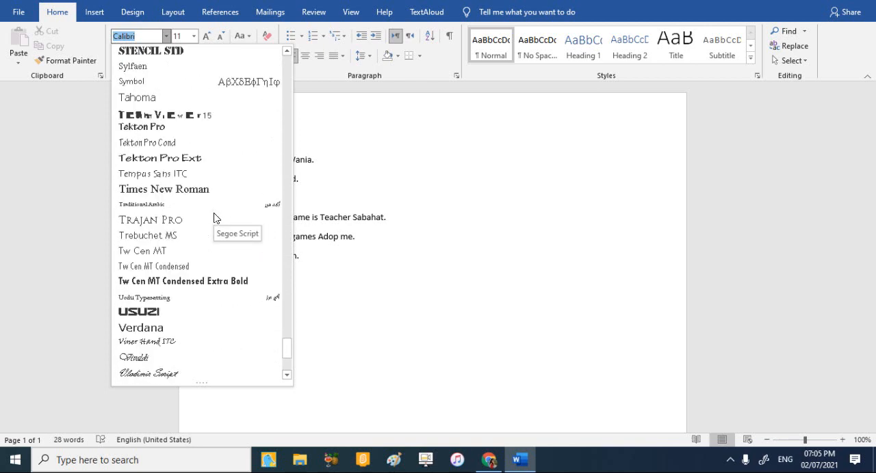
pyautogui.scroll(-4, 214, 218)
pyautogui.scroll(2, 226, 356)
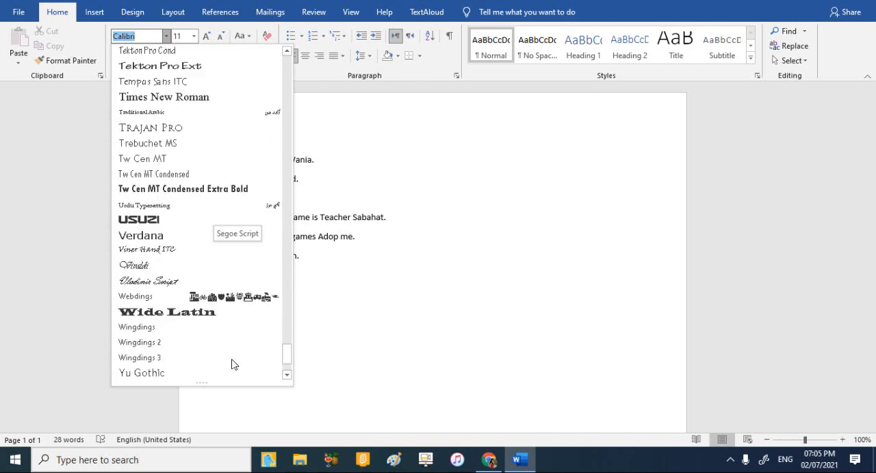
pyautogui.scroll(12, 232, 364)
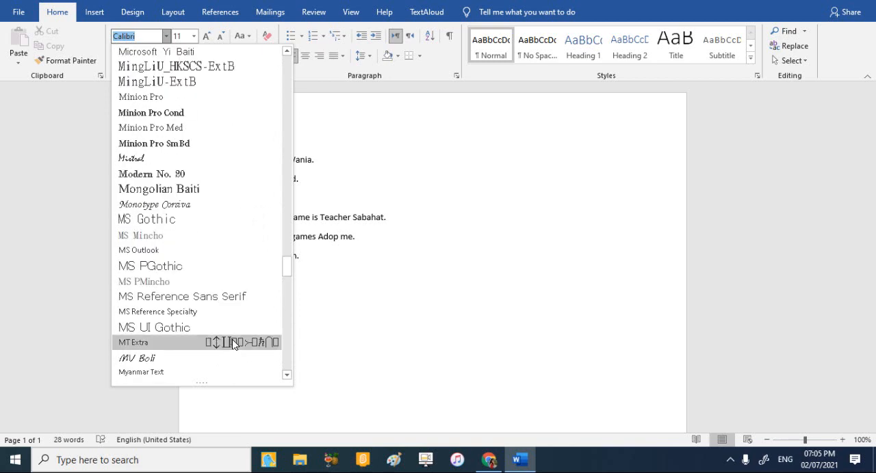
pyautogui.scroll(20, 232, 339)
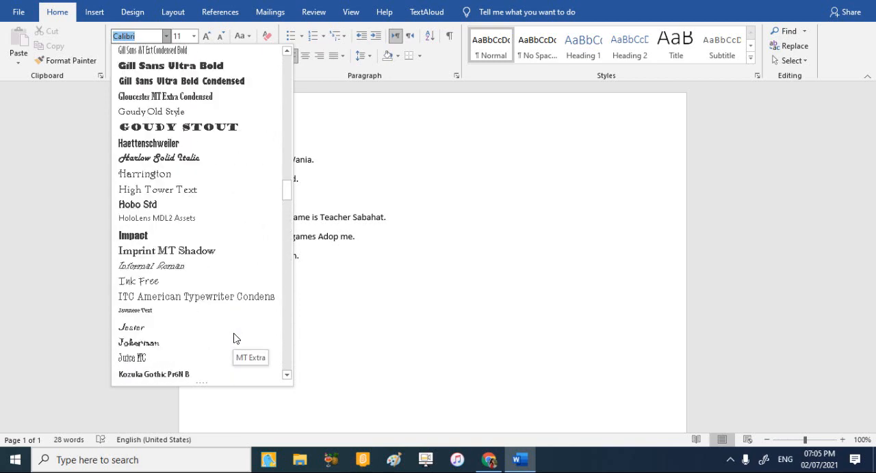
pyautogui.scroll(20, 234, 337)
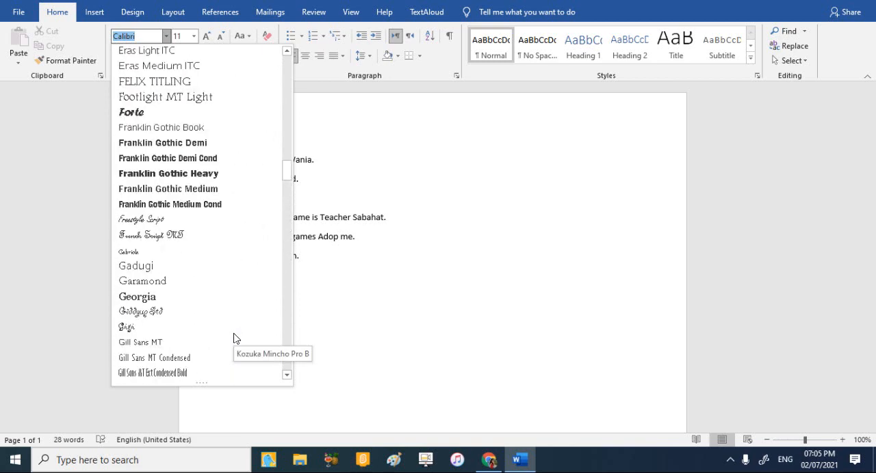
pyautogui.click(462, 254)
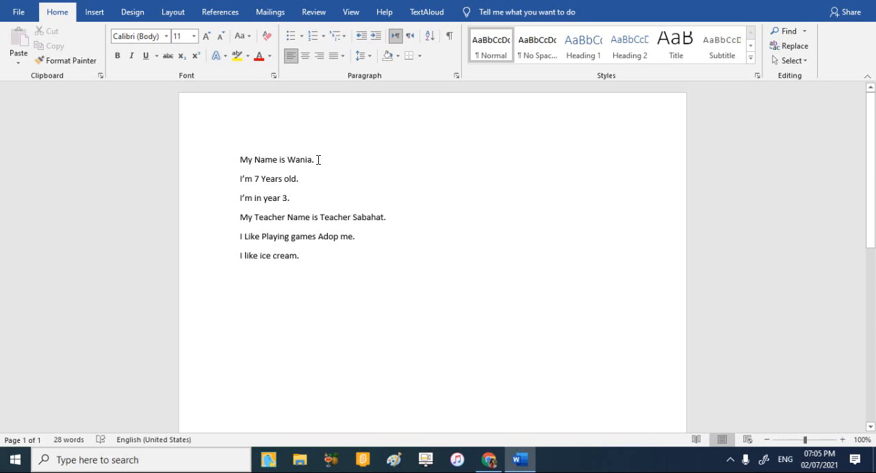
# Change the font of only the person's name on the first line to Adobe Caslon Pro.
pyautogui.moveTo(314, 159); pyautogui.dragTo(303, 159)
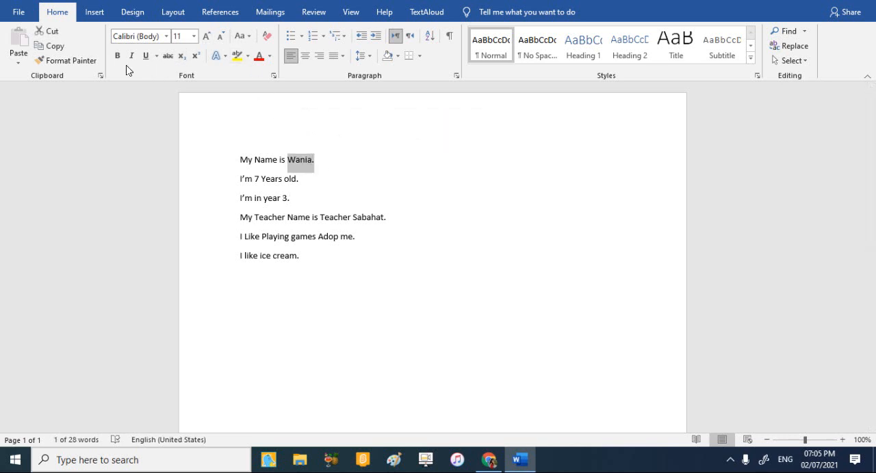
pyautogui.click(164, 36)
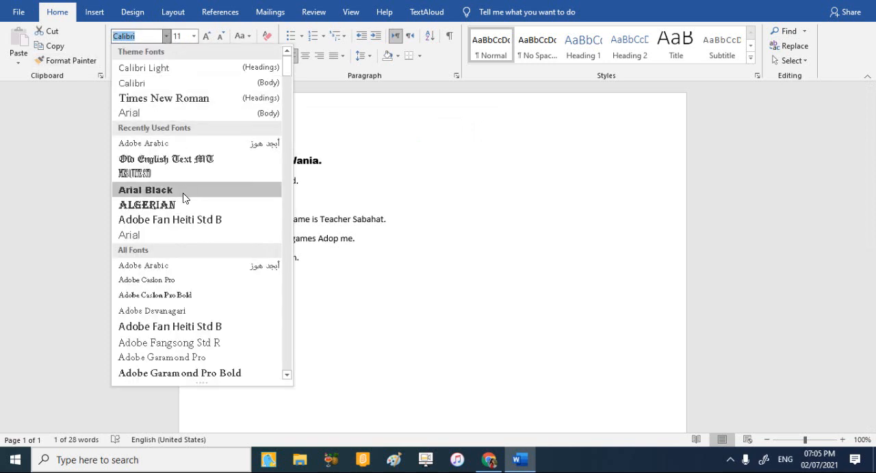
pyautogui.scroll(-1, 183, 197)
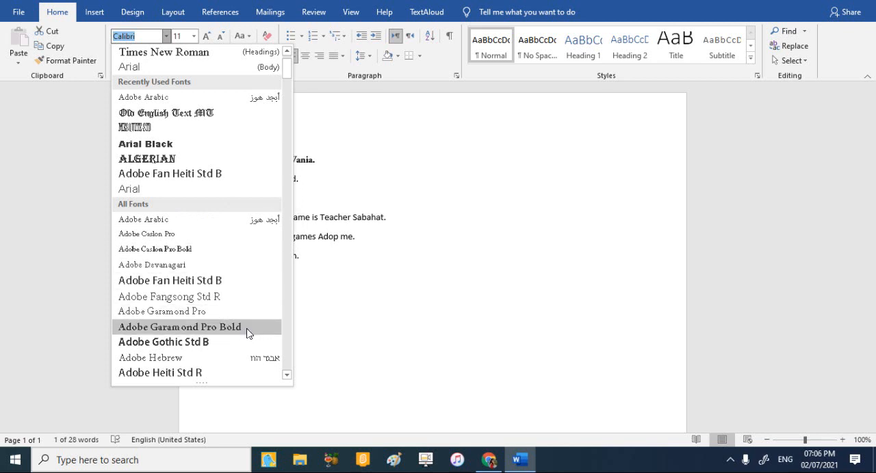
pyautogui.click(224, 234)
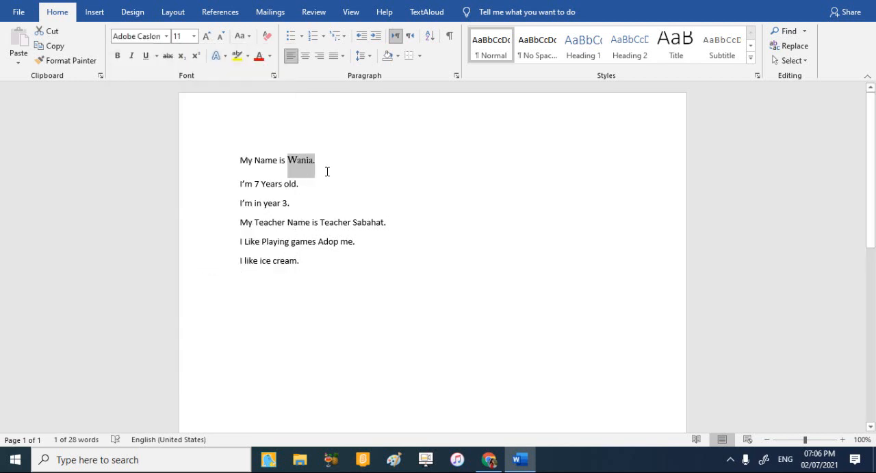
# Set the person's name on the first line in Blackadder ITC and try bold formatting on it.
pyautogui.click(165, 36)
pyautogui.scroll(-4, 171, 226)
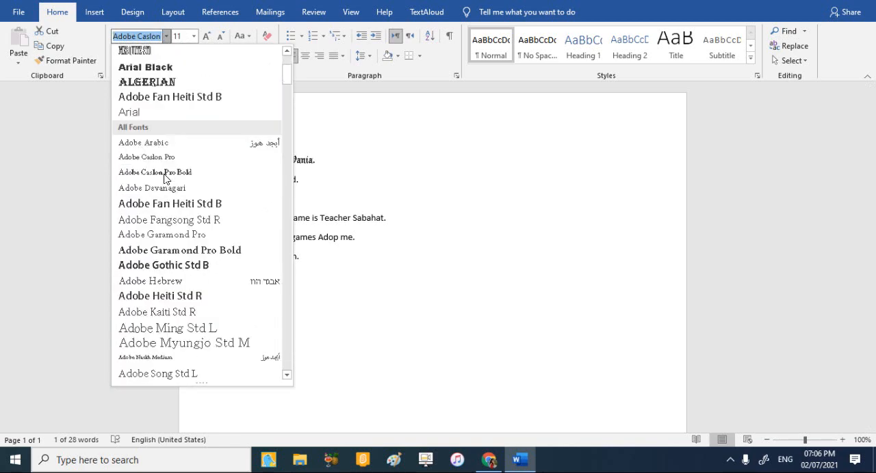
pyautogui.scroll(-1, 176, 314)
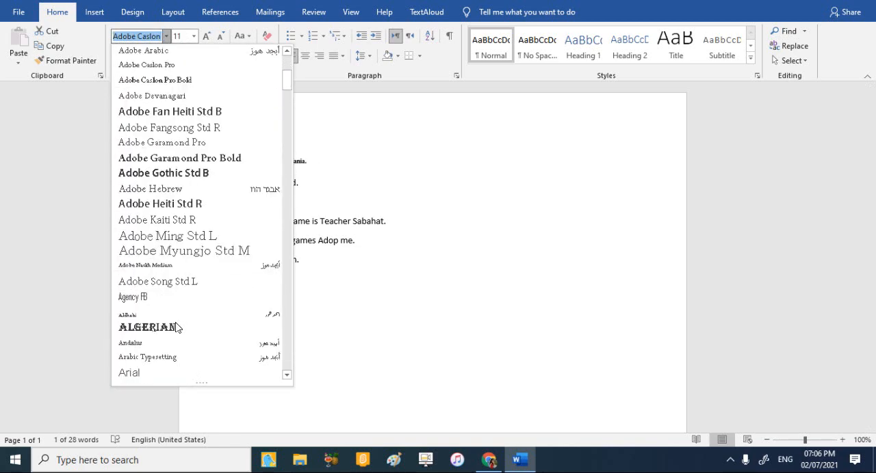
pyautogui.scroll(-3, 171, 343)
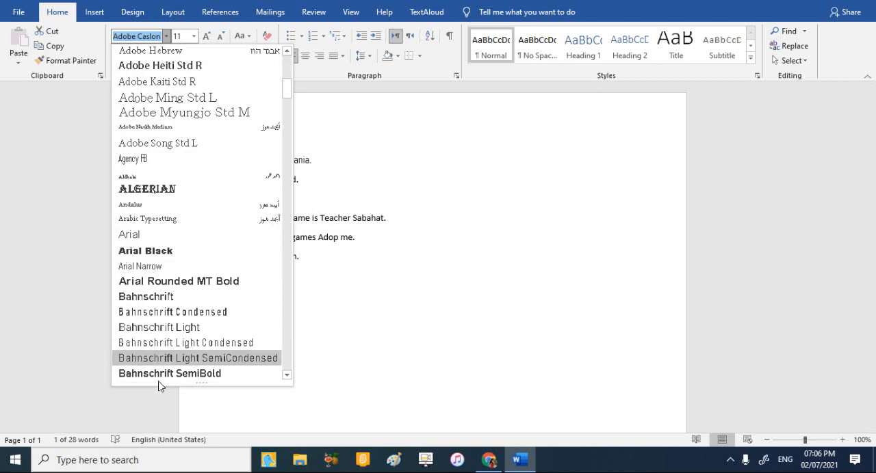
pyautogui.scroll(-7, 164, 376)
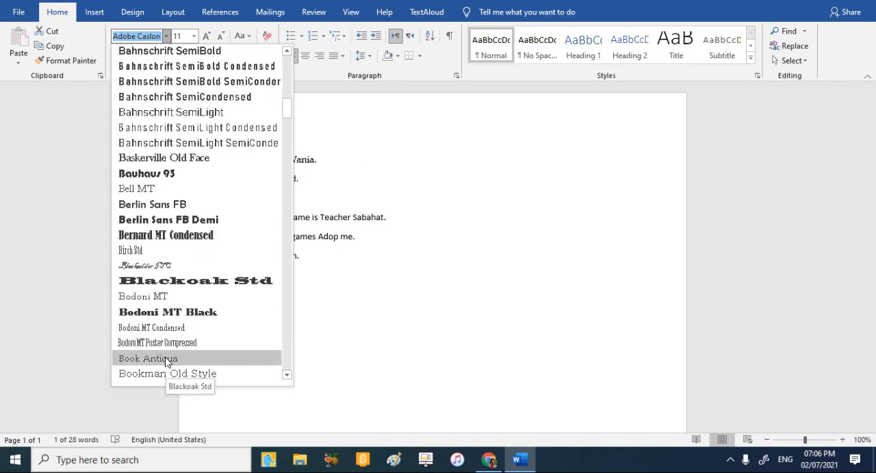
pyautogui.click(159, 266)
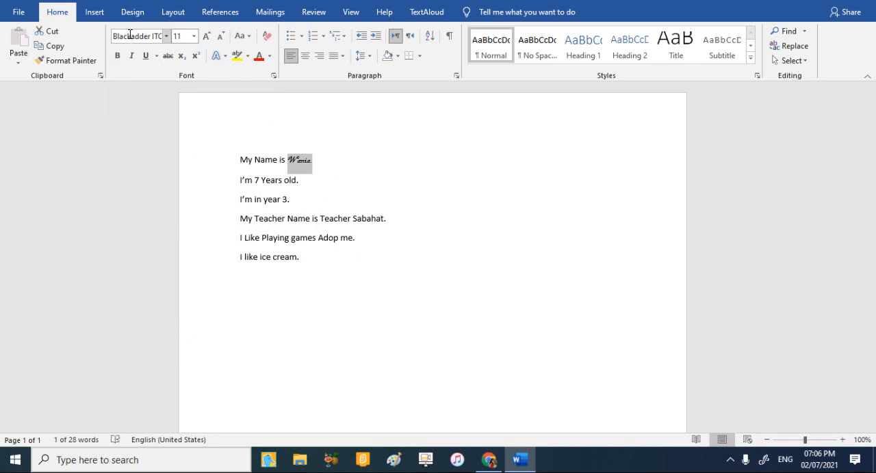
pyautogui.hotkey('ctrl', 'b')
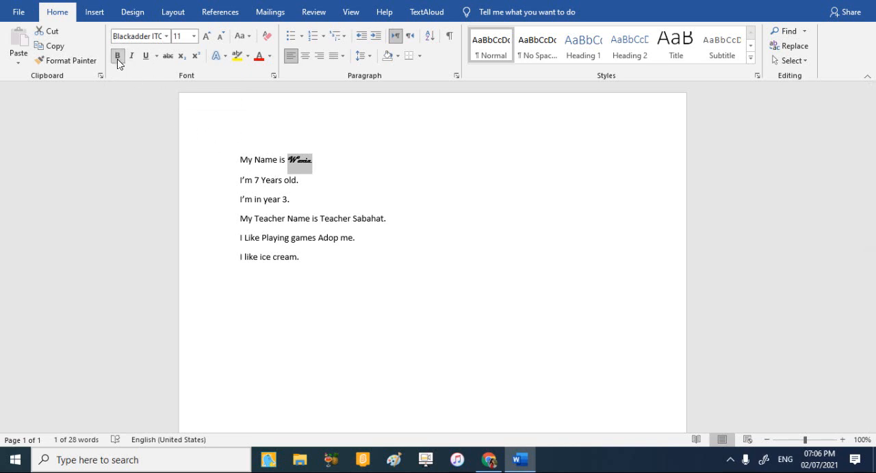
pyautogui.click(117, 56)
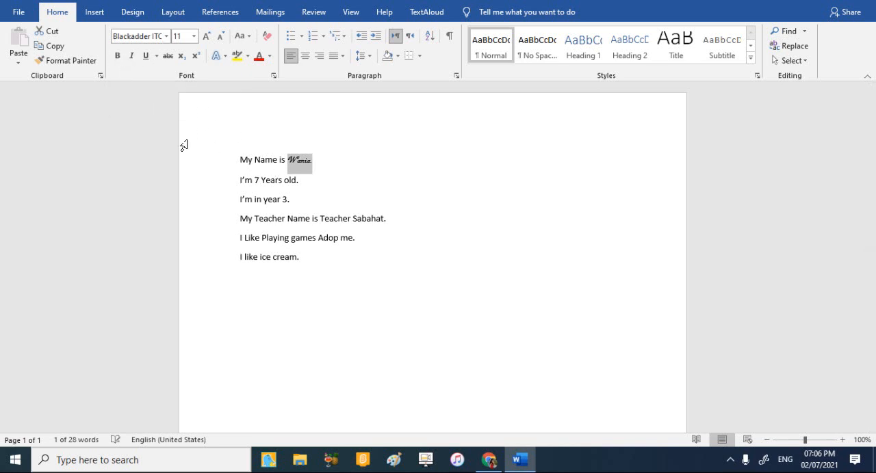
# Switch the still selected name on the first line back to Adobe Caslon Pro and deselect it.
pyautogui.click(167, 37)
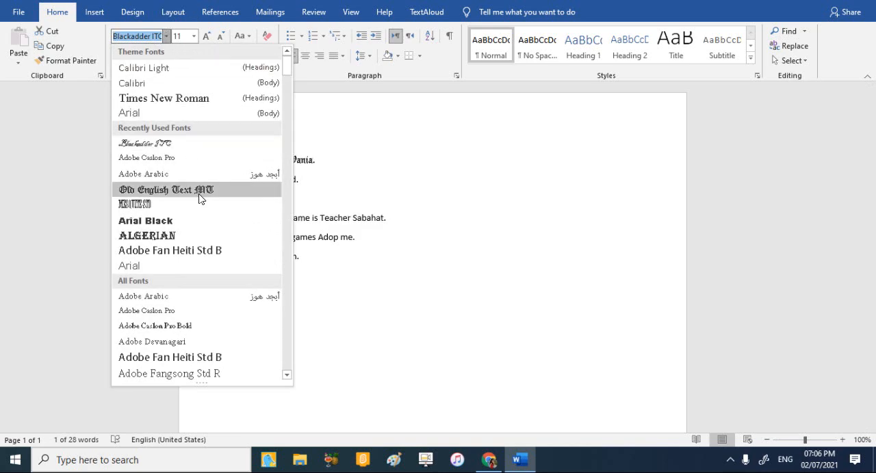
pyautogui.scroll(-6, 192, 243)
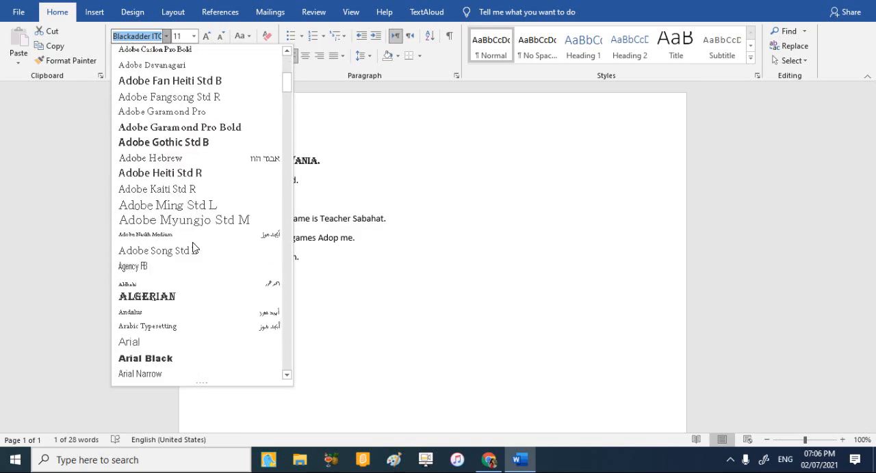
pyautogui.scroll(-5, 192, 247)
pyautogui.scroll(6, 188, 219)
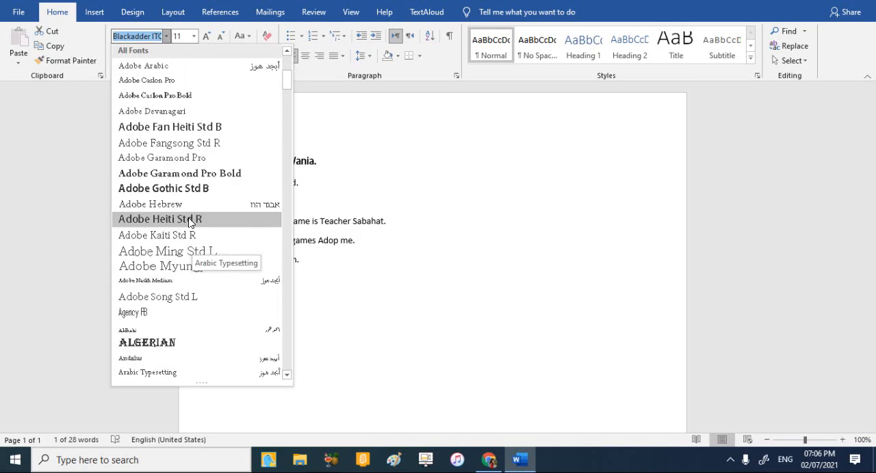
pyautogui.scroll(3, 188, 219)
pyautogui.click(164, 219)
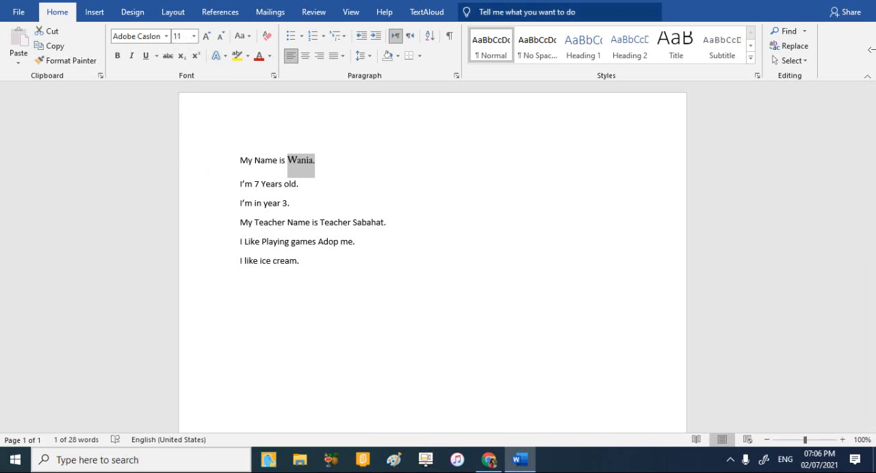
pyautogui.click(386, 171)
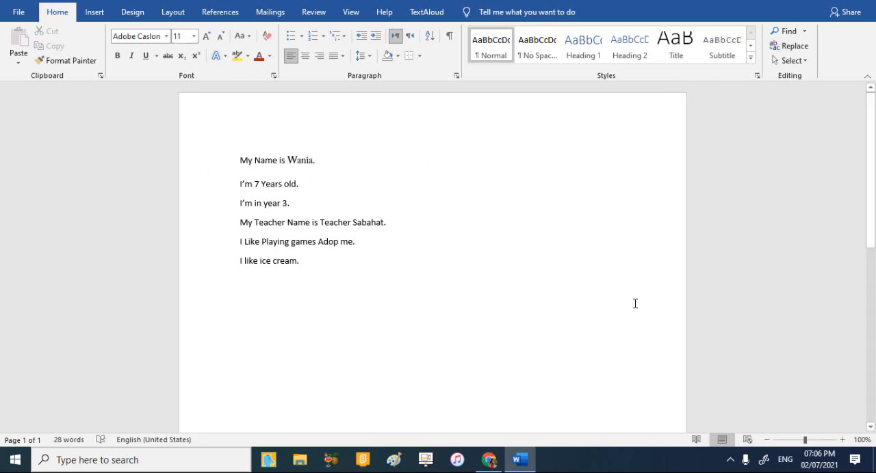
# Change the font of the entire first line, the "My Name is" sentence, to Arial Black and deselect it.
pyautogui.moveTo(325, 160); pyautogui.dragTo(223, 160)
pyautogui.click(166, 37)
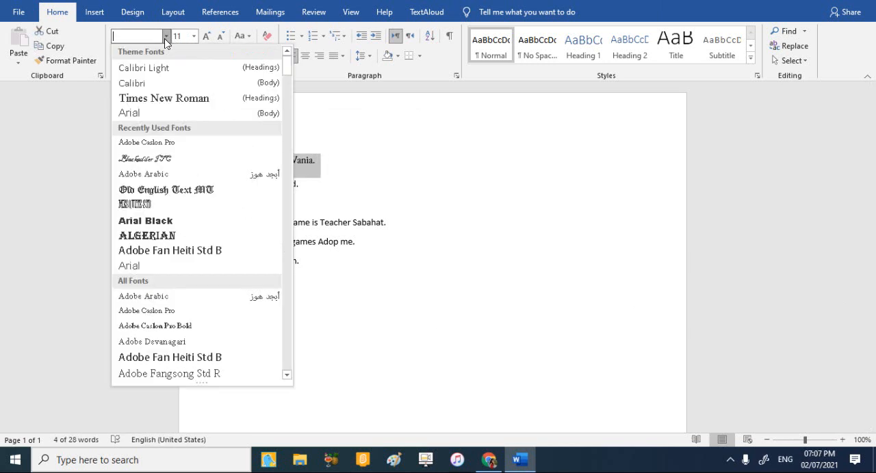
pyautogui.click(190, 220)
pyautogui.click(408, 183)
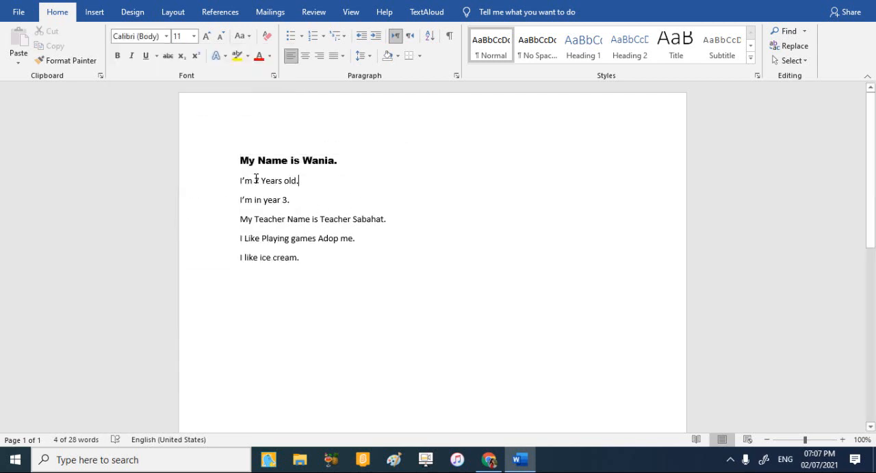
# Change the font of the second line, "I'm 7 Years old.", to Blackadder ITC.
pyautogui.moveTo(301, 183); pyautogui.dragTo(241, 182)
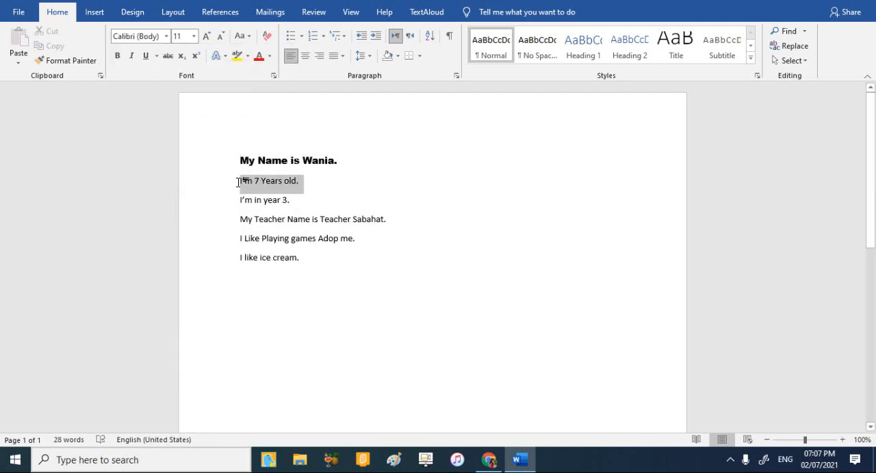
pyautogui.click(165, 37)
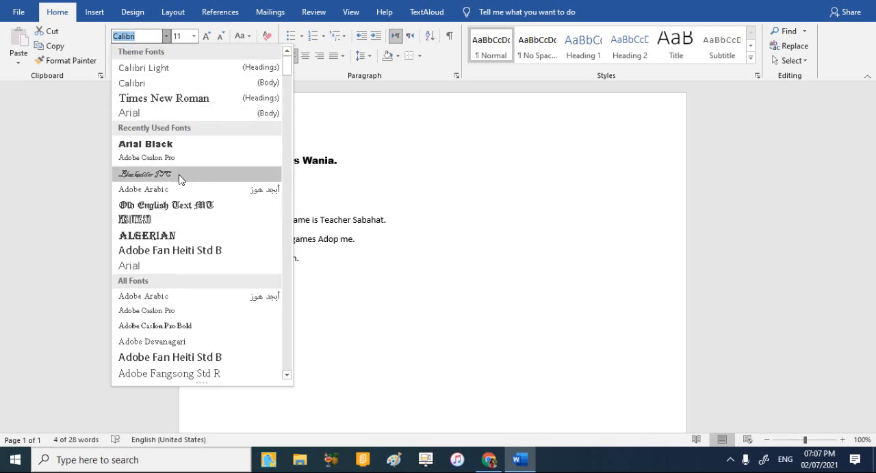
pyautogui.click(179, 173)
pyautogui.click(303, 198)
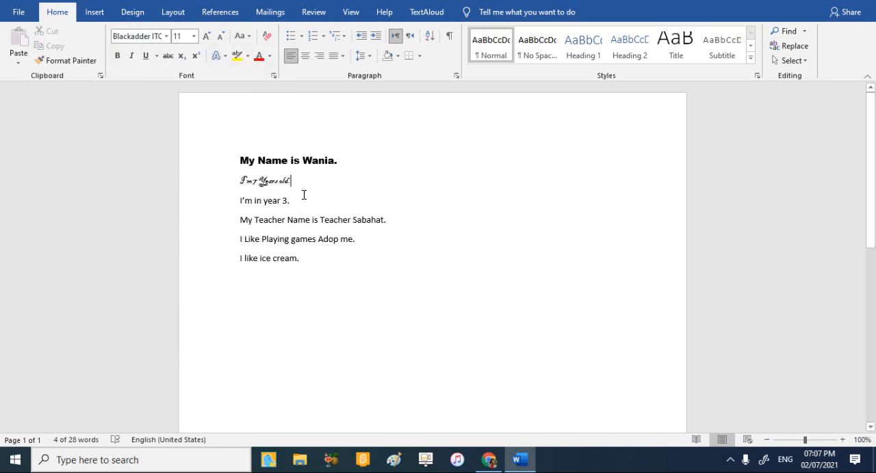
# Change the font of the third line, "I'm in year 3.", to Algerian.
pyautogui.moveTo(299, 199); pyautogui.dragTo(240, 201)
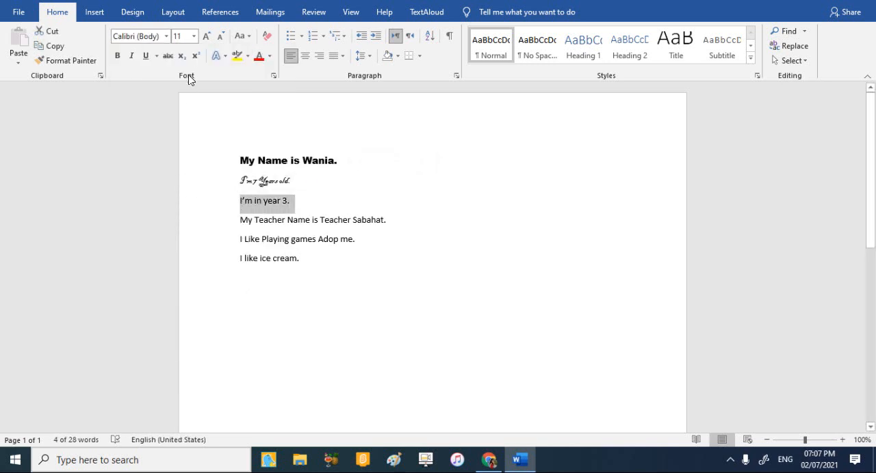
pyautogui.click(164, 39)
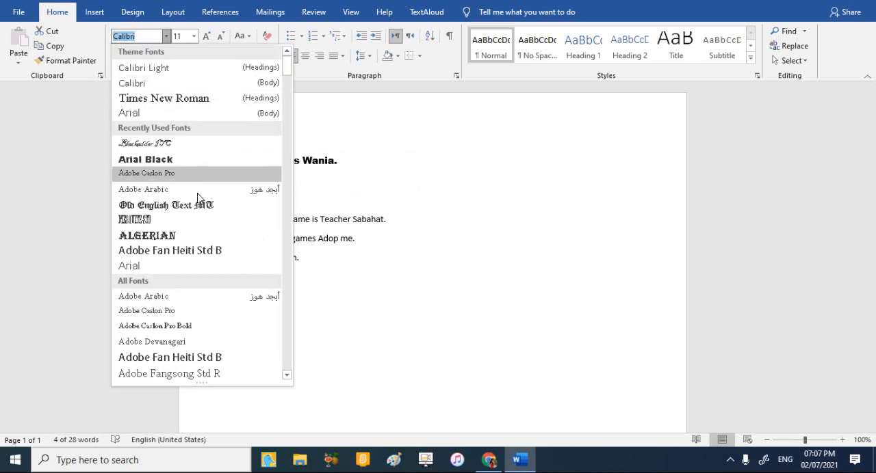
pyautogui.click(211, 239)
# Change the font of the fourth line, the "My Teacher Name is" sentence, to Berlin Sans FB Demi and deselect it.
pyautogui.moveTo(402, 221); pyautogui.dragTo(239, 219)
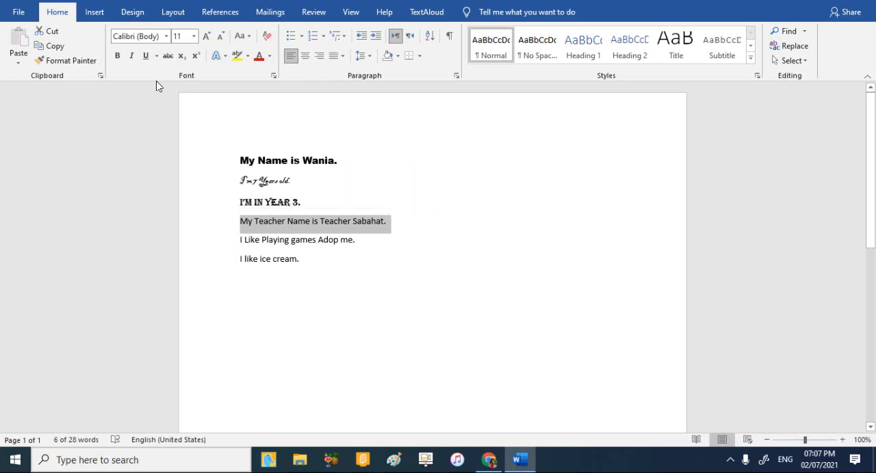
pyautogui.click(166, 36)
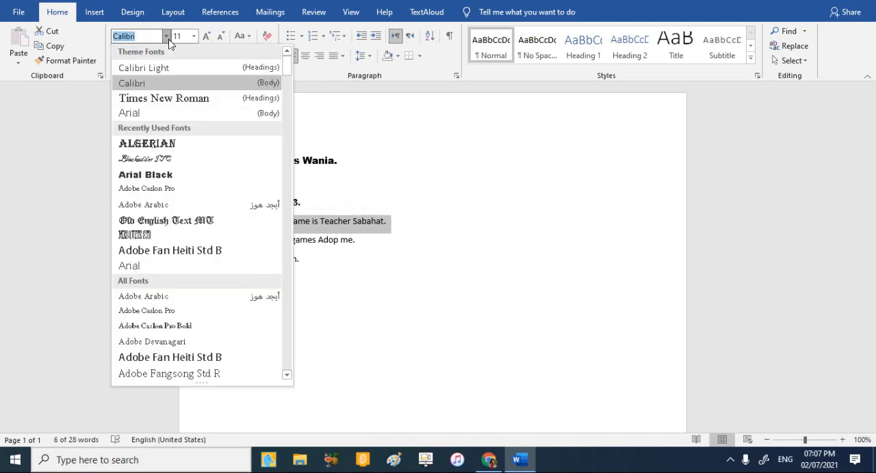
pyautogui.scroll(-5, 190, 234)
pyautogui.scroll(-4, 189, 235)
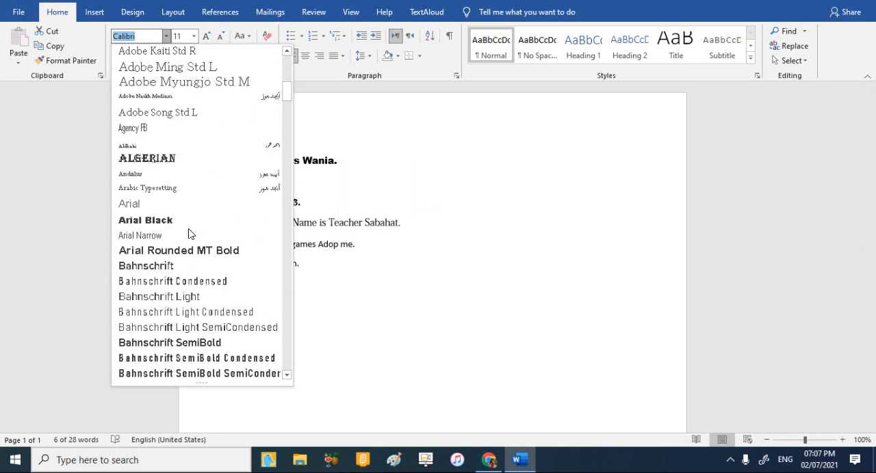
pyautogui.scroll(-3, 189, 233)
pyautogui.scroll(-1, 188, 252)
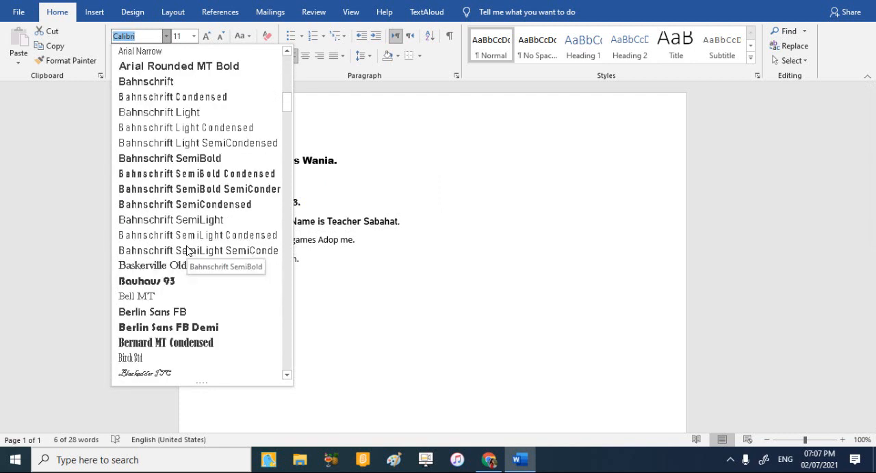
pyautogui.click(192, 328)
pyautogui.click(379, 280)
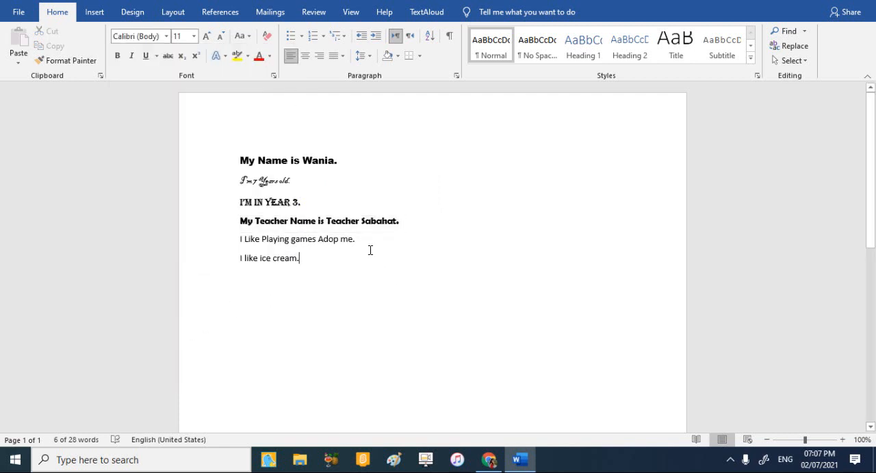
# Change the font of the fifth line, "I Like Playing games Adop me.", to Castellar and deselect it.
pyautogui.moveTo(371, 247); pyautogui.dragTo(239, 238)
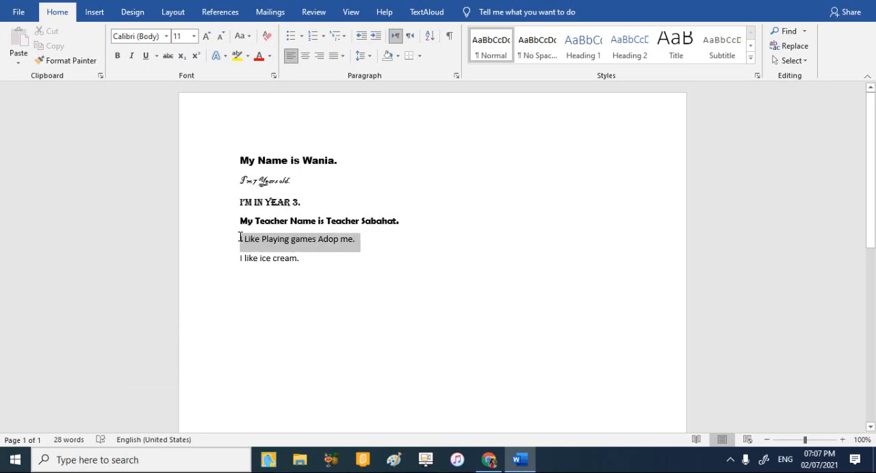
pyautogui.click(165, 36)
pyautogui.scroll(-12, 212, 274)
pyautogui.scroll(-3, 212, 273)
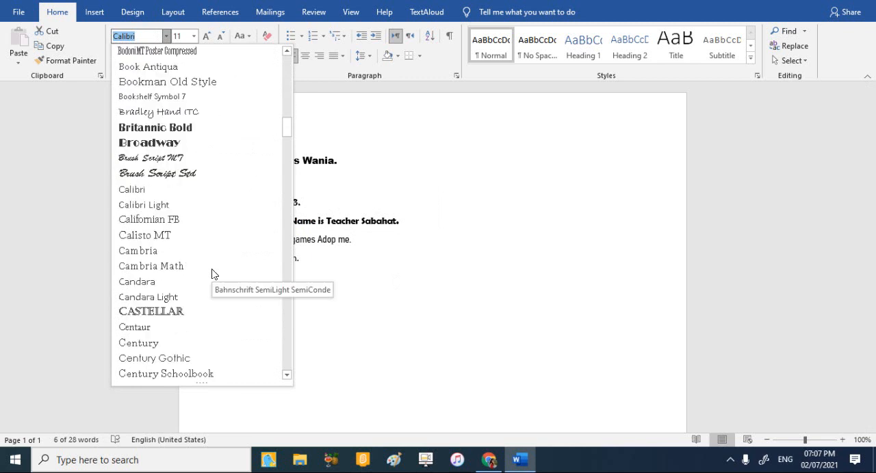
pyautogui.click(193, 316)
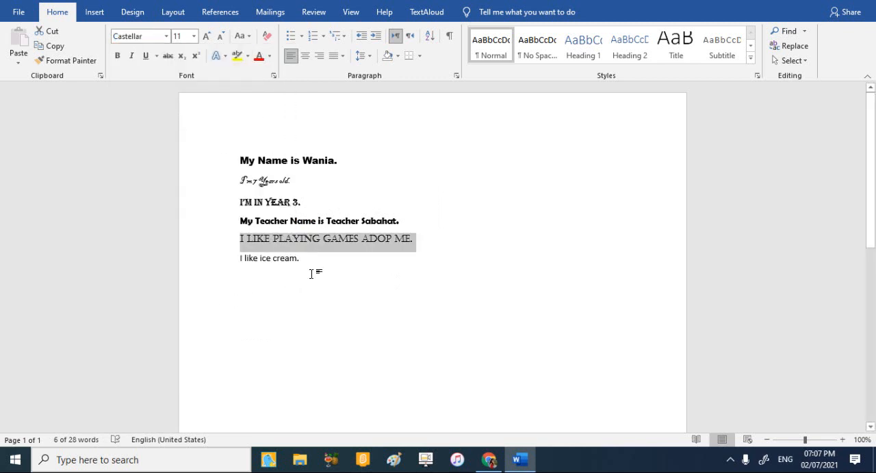
pyautogui.click(351, 291)
# Change the font of the last line, "I like ice cream.", to Gill Sans Ultra Bold Condensed and deselect it.
pyautogui.moveTo(304, 260); pyautogui.dragTo(240, 254)
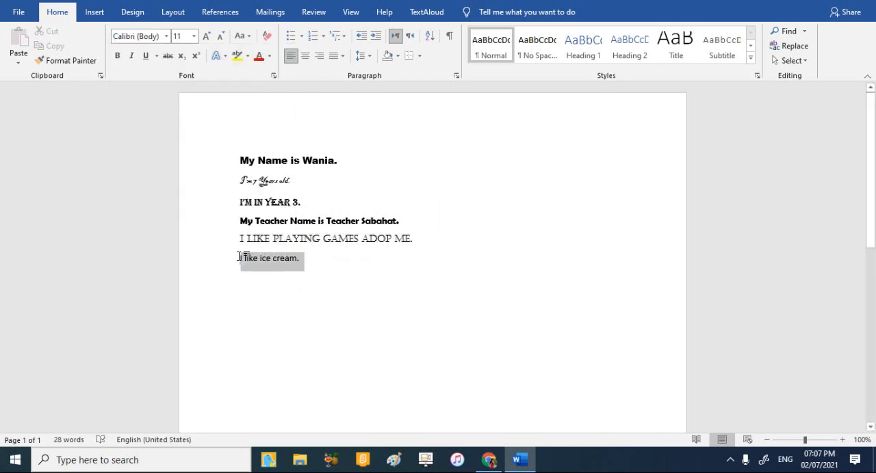
pyautogui.click(164, 40)
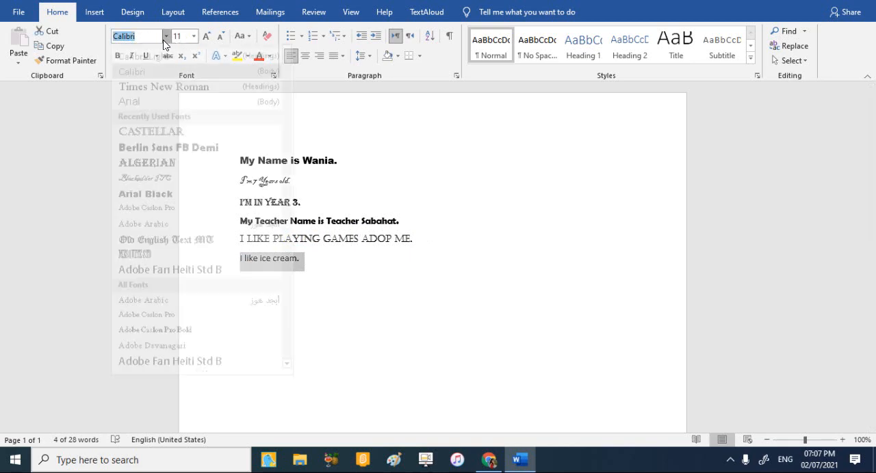
pyautogui.scroll(-10, 184, 283)
pyautogui.scroll(-20, 184, 284)
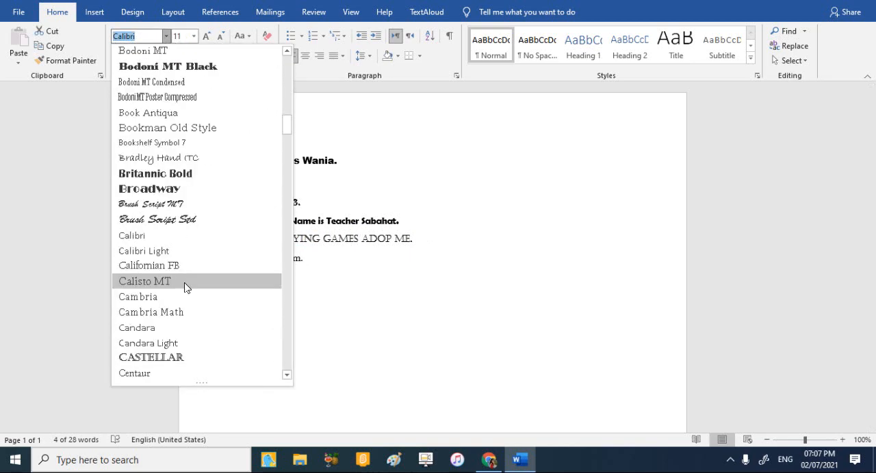
pyautogui.scroll(-4, 185, 285)
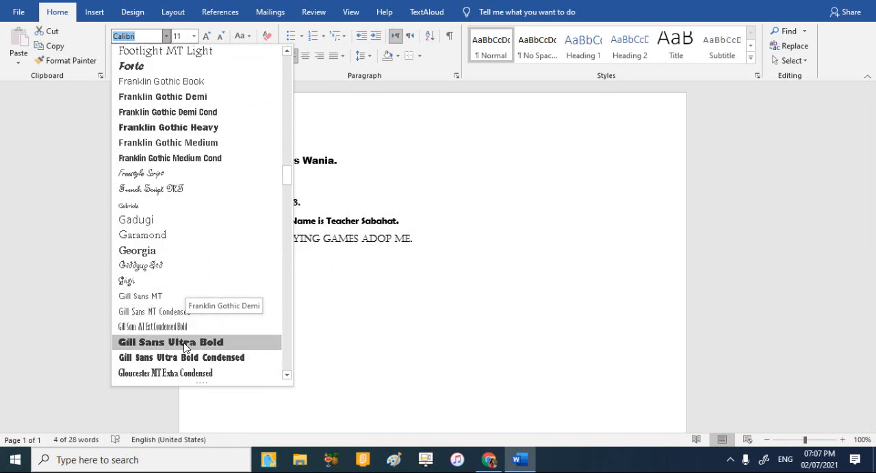
pyautogui.click(192, 357)
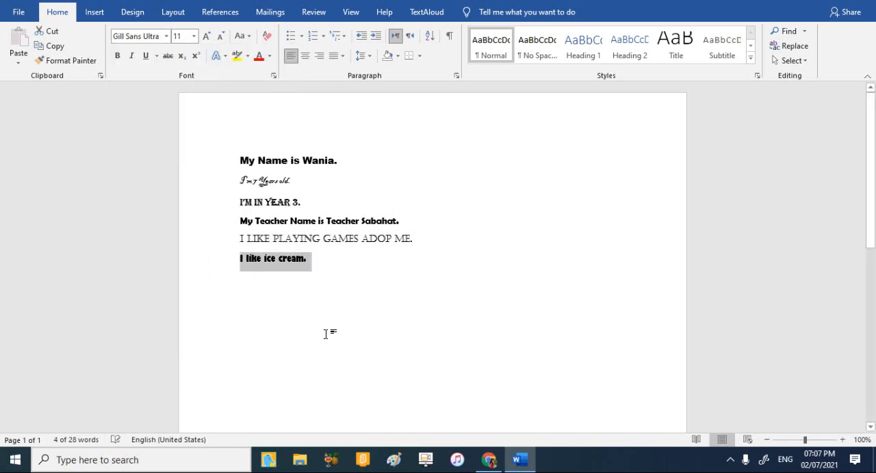
pyautogui.click(372, 289)
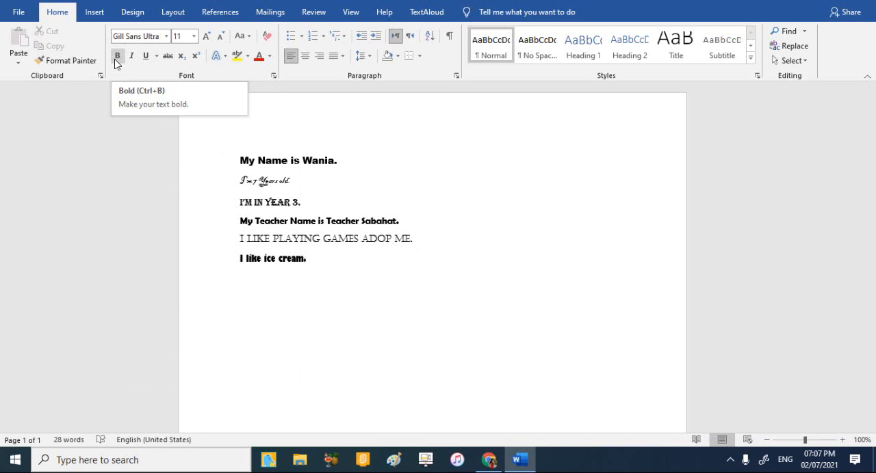
# Apply bold to the fifth line about playing games and to the second line, "I'm 7 Years old.".
pyautogui.moveTo(426, 238); pyautogui.dragTo(239, 238)
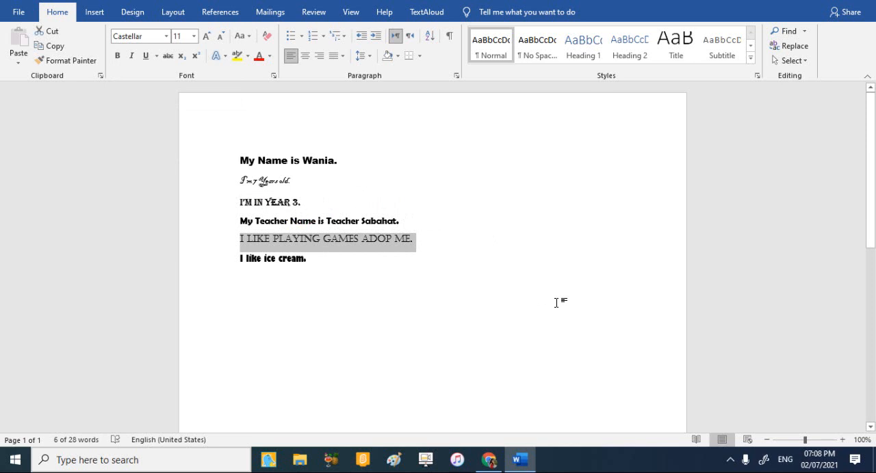
pyautogui.hotkey('ctrl', 'b')
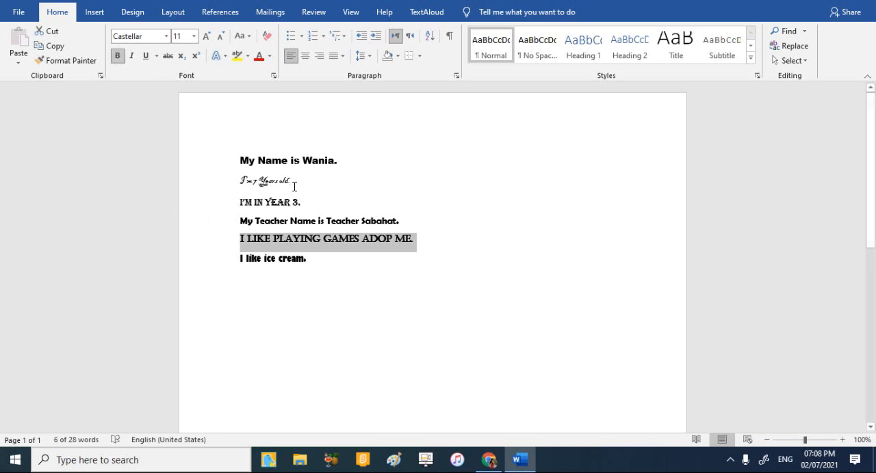
pyautogui.moveTo(294, 182); pyautogui.dragTo(240, 182)
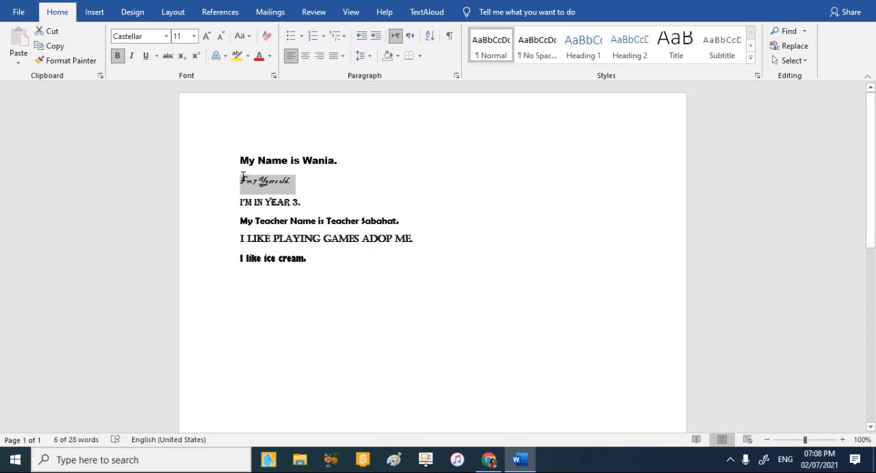
pyautogui.click(119, 54)
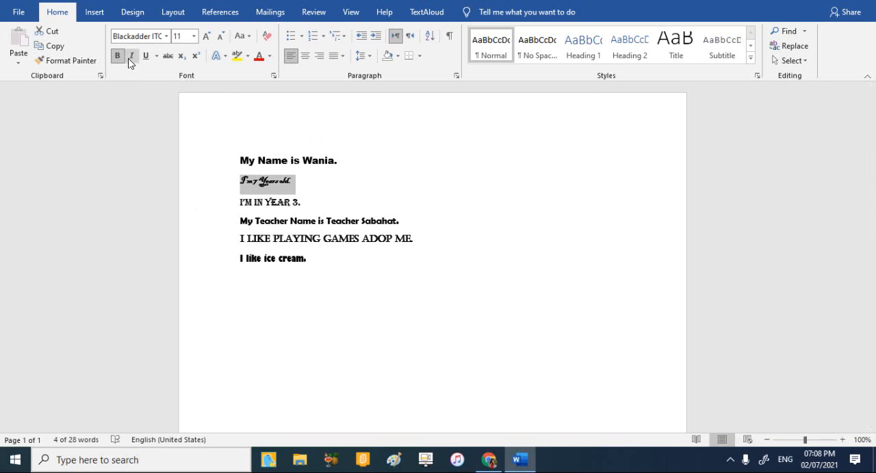
pyautogui.click(301, 202)
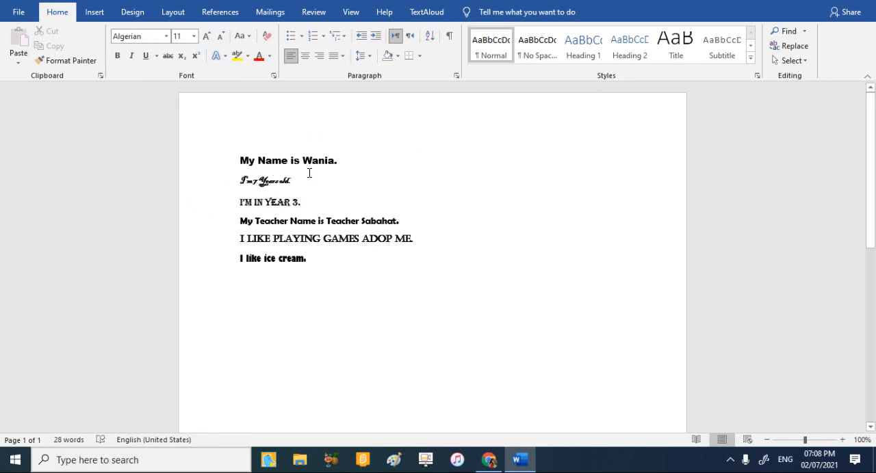
# Toggle italics off and on for the first line, the "My Name is" sentence, leaving it italic, and underline it.
pyautogui.moveTo(341, 162); pyautogui.dragTo(239, 160)
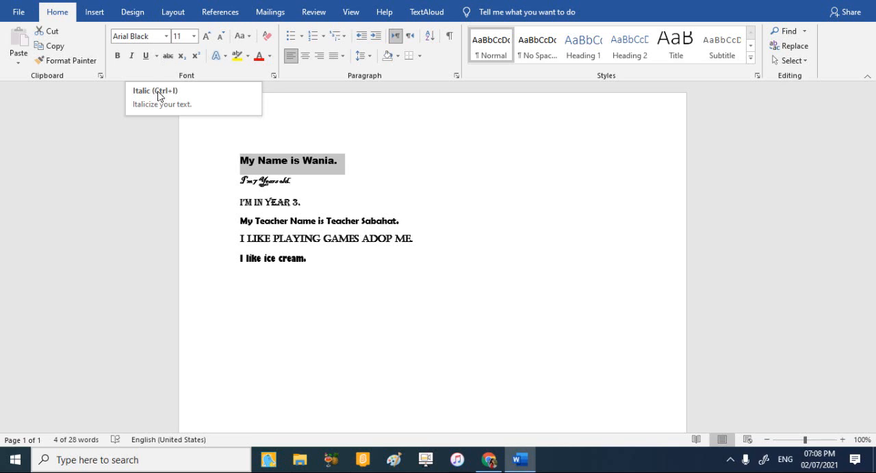
pyautogui.click(131, 56)
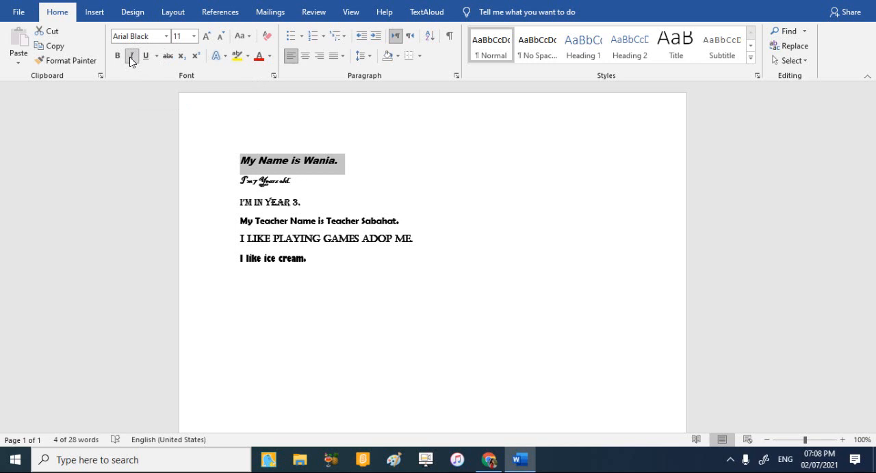
pyautogui.click(131, 59)
pyautogui.click(130, 59)
pyautogui.click(131, 60)
pyautogui.click(130, 59)
pyautogui.click(130, 59)
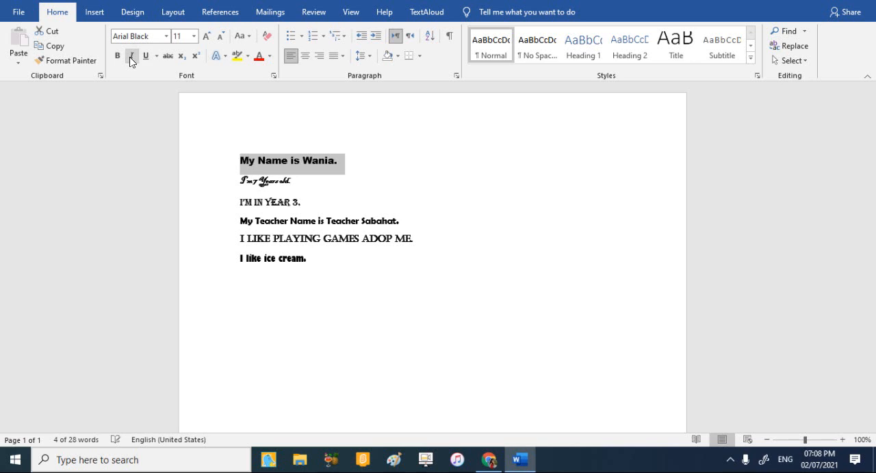
pyautogui.click(131, 60)
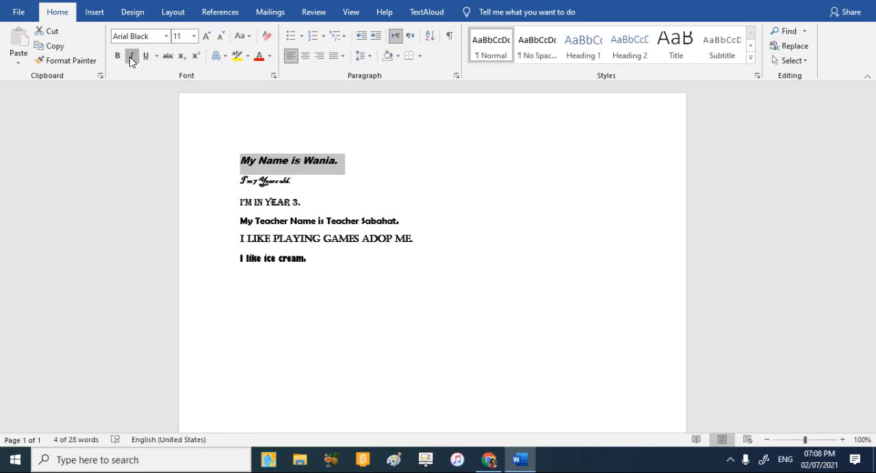
pyautogui.click(130, 59)
pyautogui.click(131, 59)
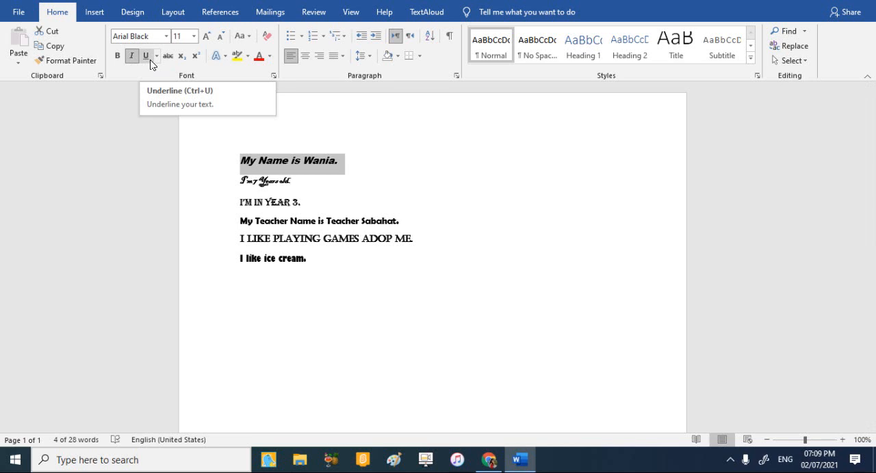
pyautogui.click(150, 60)
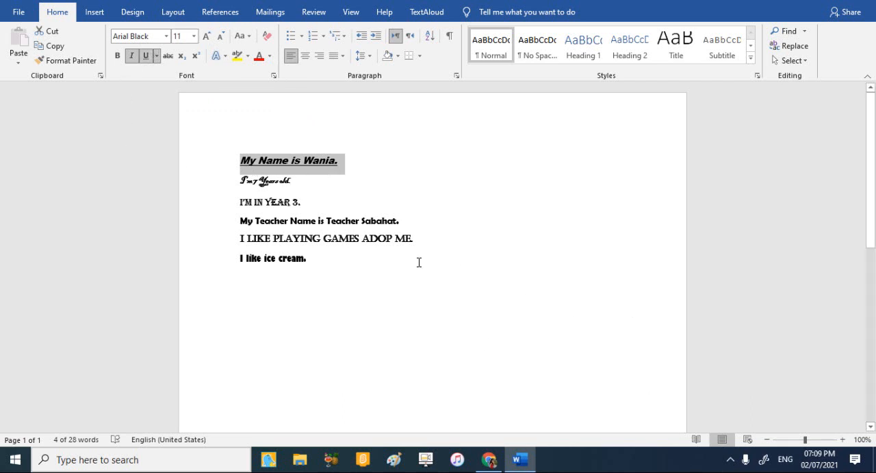
# Make only the teacher's name on the fourth line bold, italic and underlined, and deselect it.
pyautogui.moveTo(398, 220); pyautogui.dragTo(382, 219)
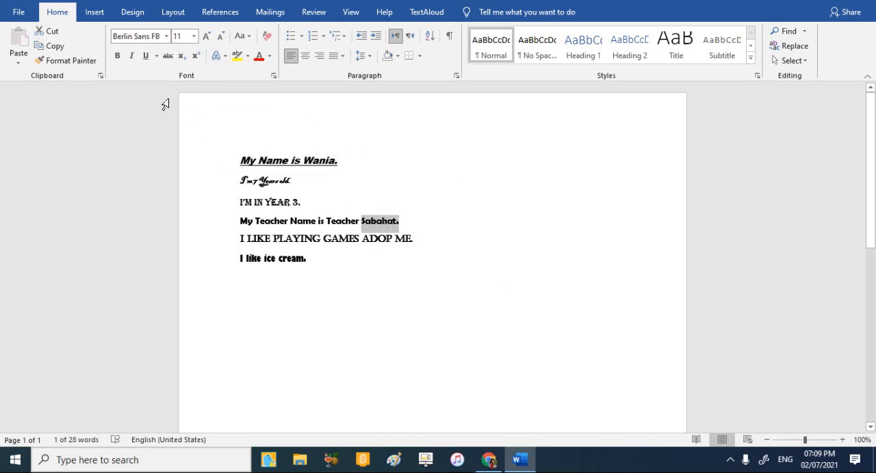
pyautogui.click(131, 55)
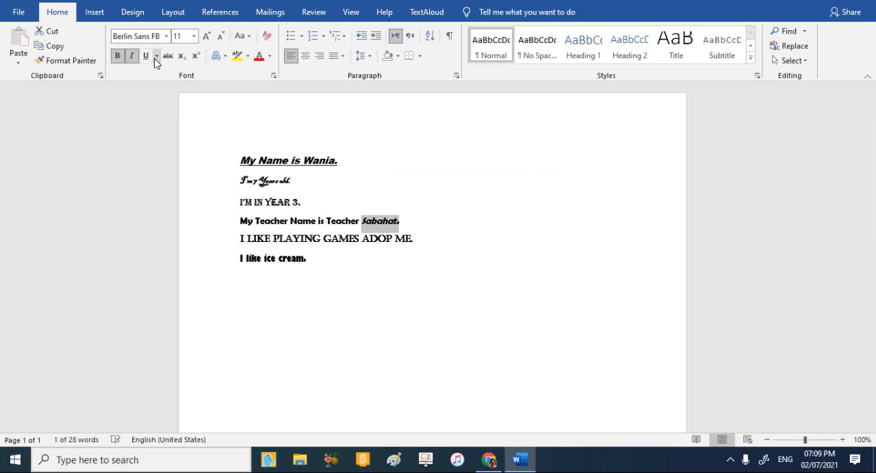
pyautogui.click(144, 53)
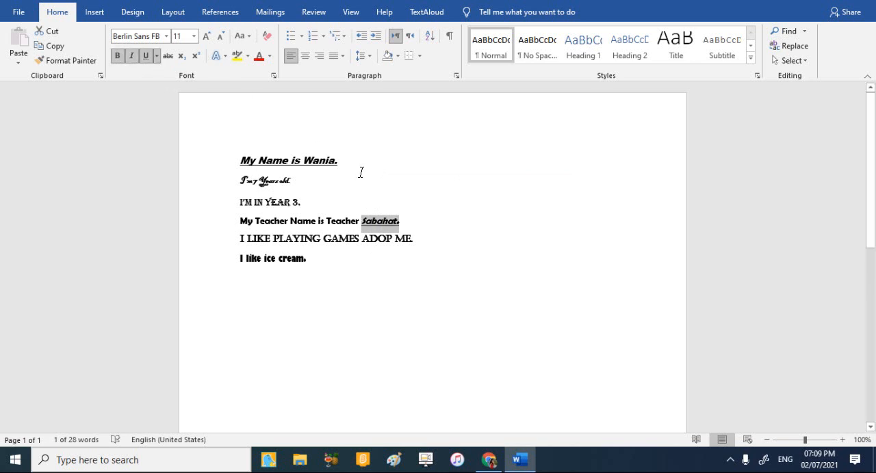
pyautogui.click(438, 254)
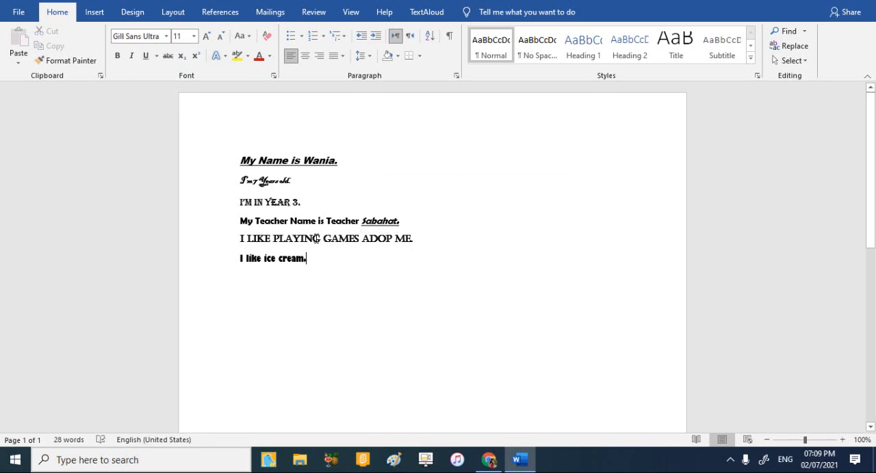
# Underline only the words "ice cream." on the last line.
pyautogui.moveTo(306, 259); pyautogui.dragTo(269, 255)
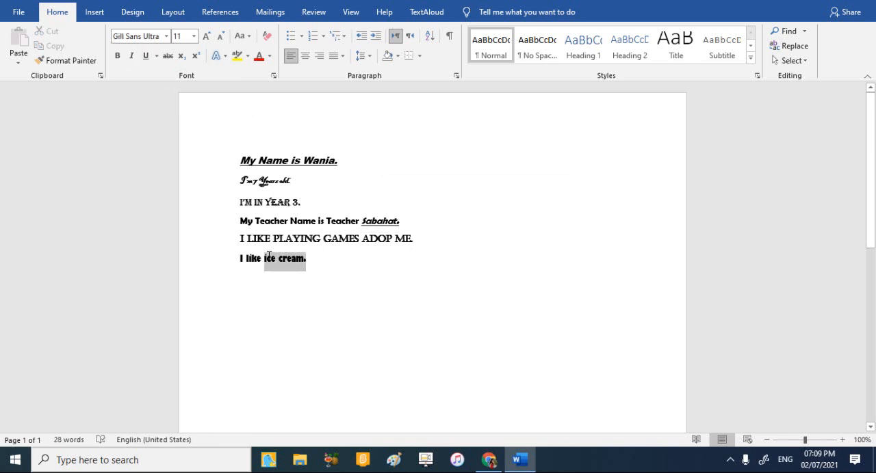
pyautogui.click(145, 56)
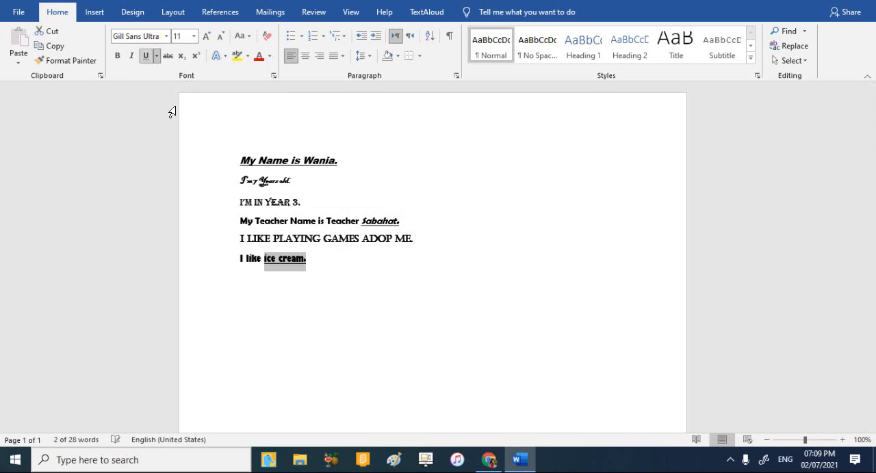
# Underline only the words "ADOP ME." on the fifth line and deselect them.
pyautogui.click(352, 318)
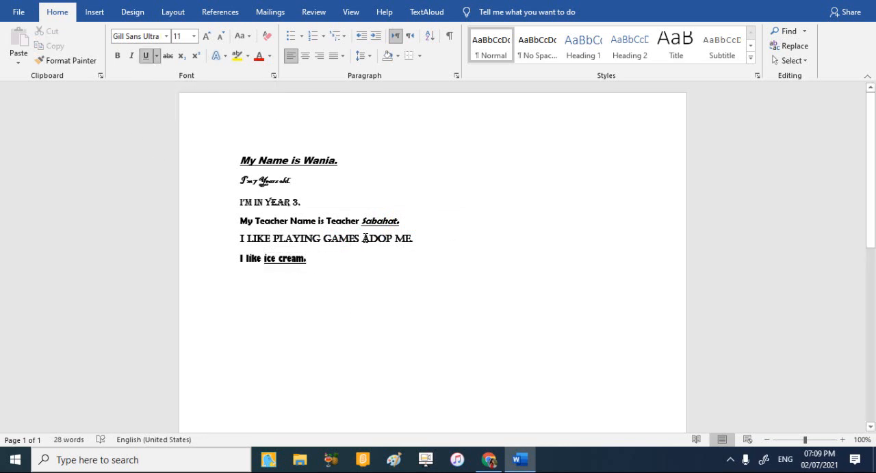
pyautogui.moveTo(364, 238); pyautogui.dragTo(413, 241)
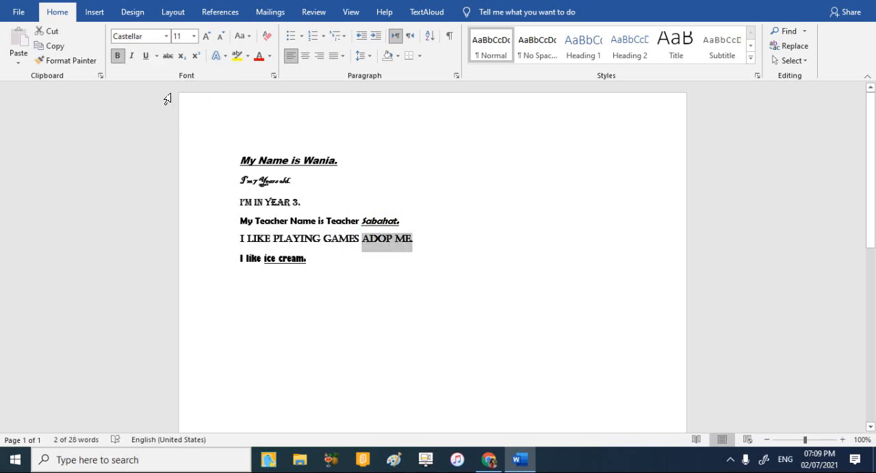
pyautogui.click(144, 56)
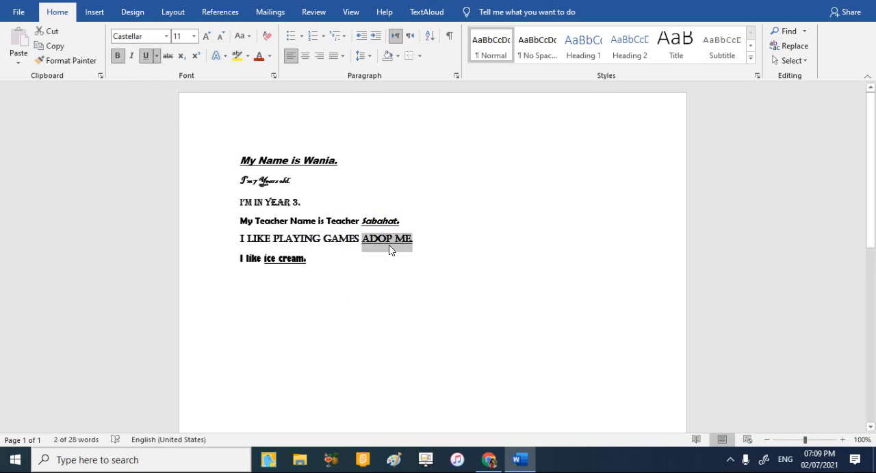
pyautogui.click(455, 307)
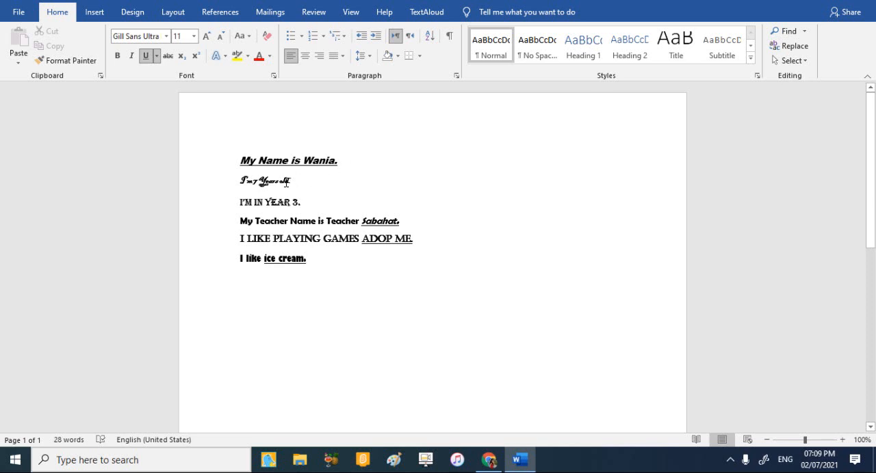
# Enlarge the second line, "I'm 7 Years old.", through font sizes 28 and 48 up to 72.
pyautogui.moveTo(286, 182); pyautogui.dragTo(236, 183)
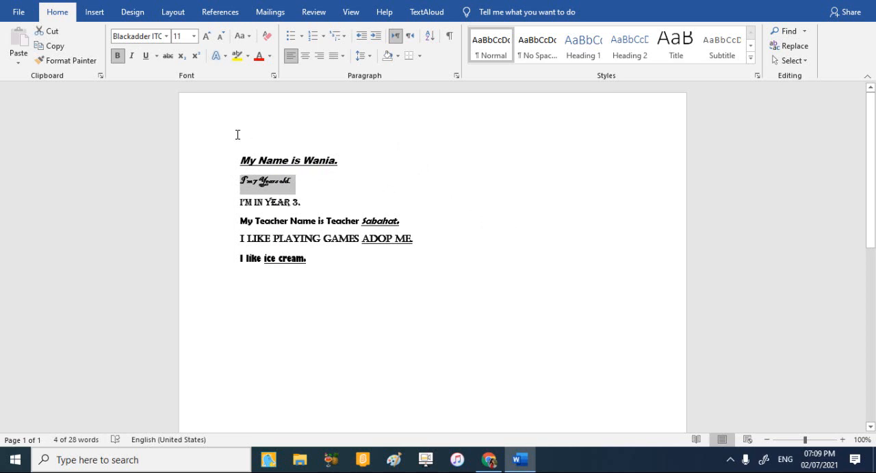
pyautogui.click(193, 36)
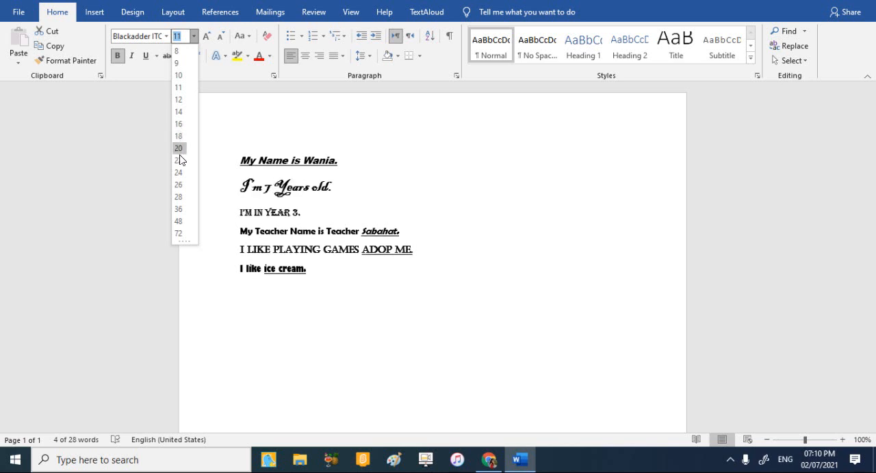
pyautogui.click(179, 197)
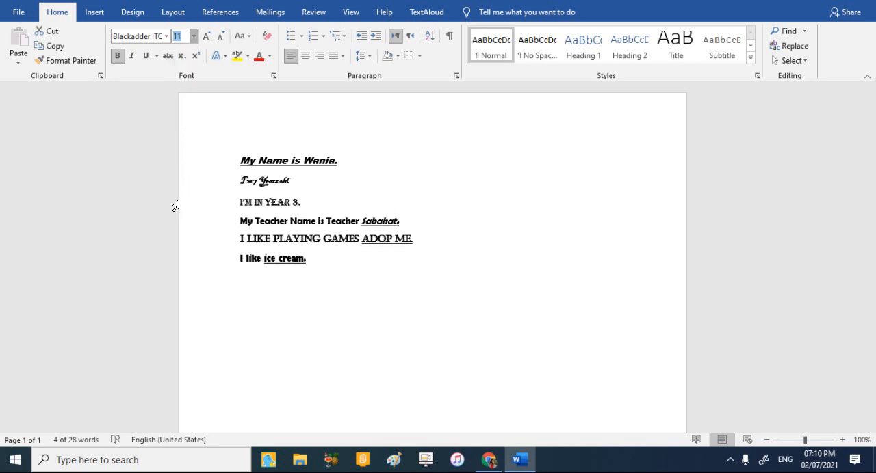
pyautogui.click(194, 35)
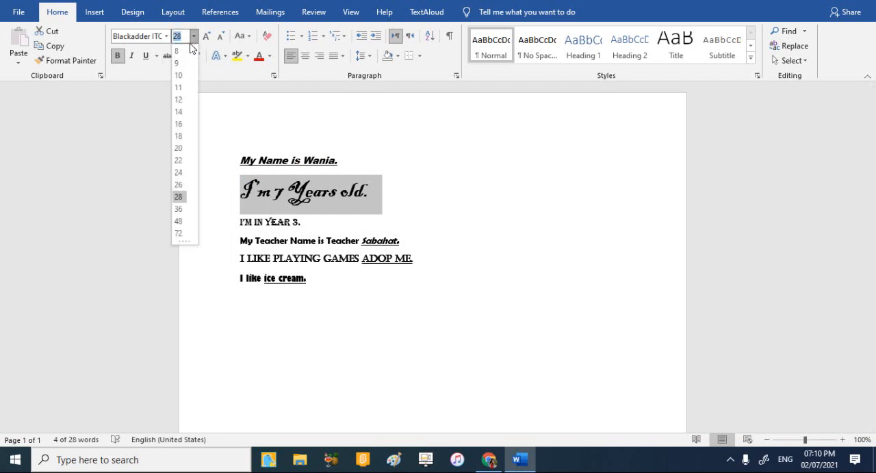
pyautogui.click(178, 222)
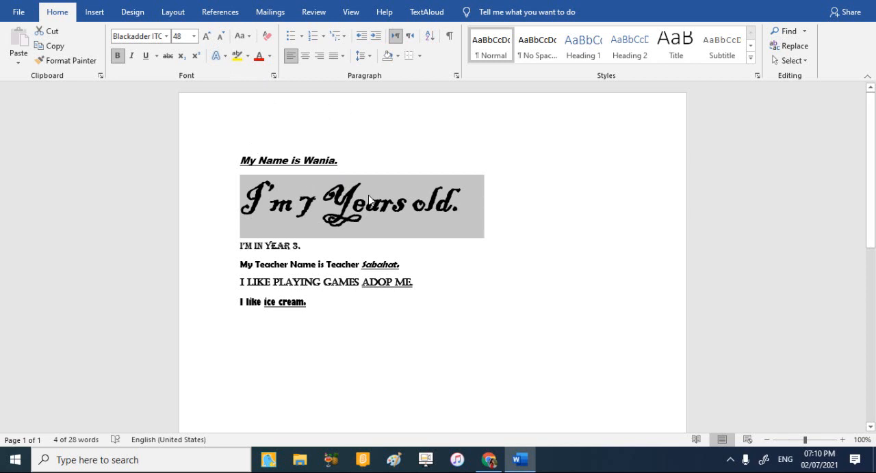
pyautogui.click(192, 37)
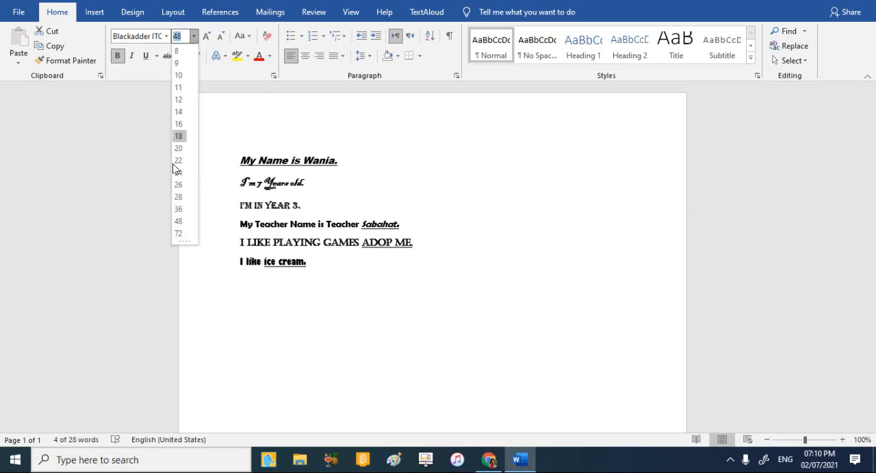
pyautogui.click(178, 234)
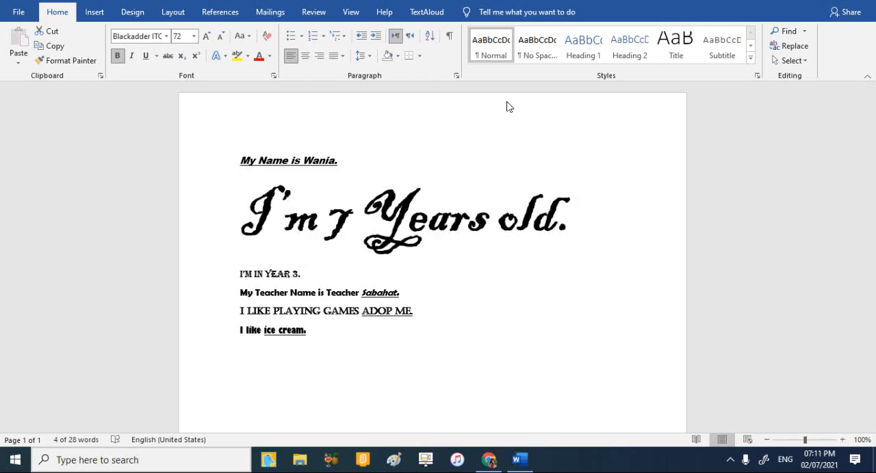
pyautogui.click(587, 207)
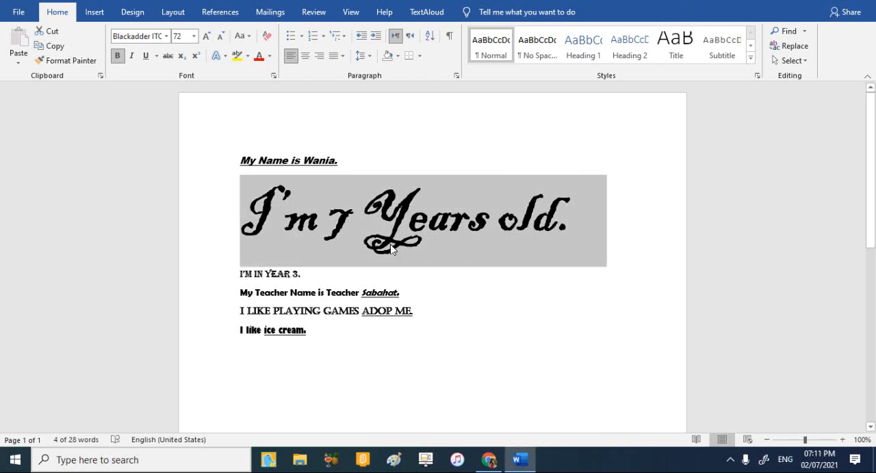
# Shrink the second line's text step by step to font size 28.
pyautogui.click(219, 35)
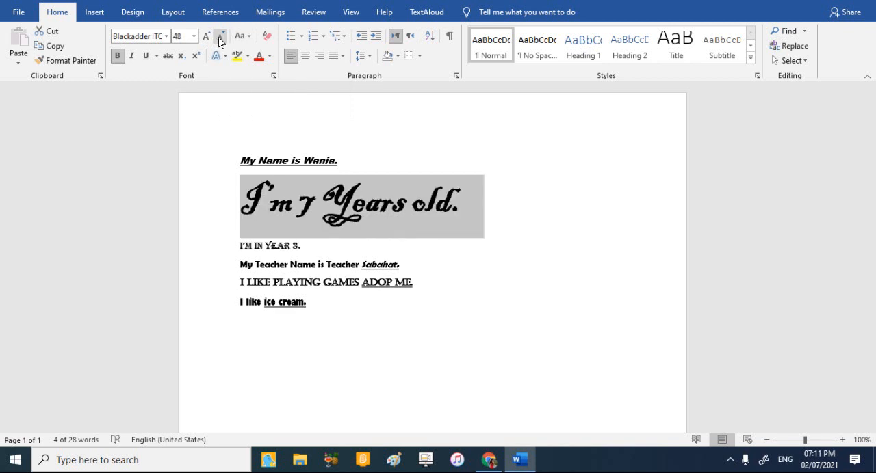
pyautogui.click(219, 36)
pyautogui.click(219, 36)
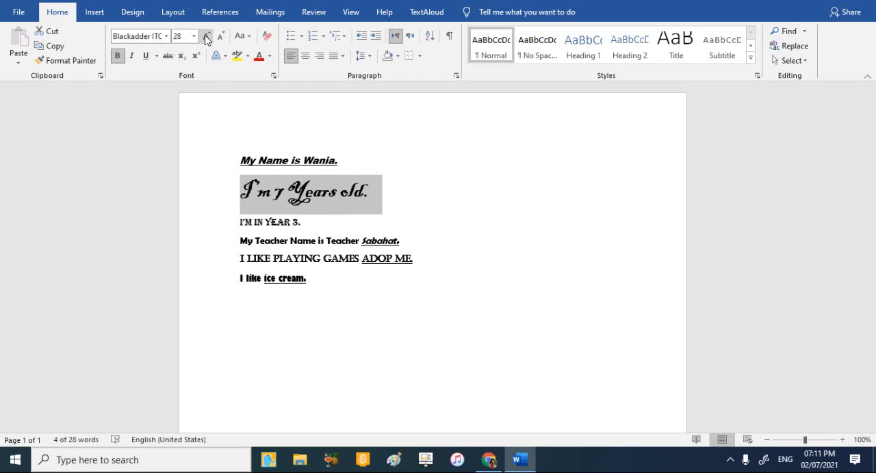
# Grow the second line's text step by step up to font size 180.
pyautogui.click(205, 35)
pyautogui.click(205, 36)
pyautogui.click(205, 36)
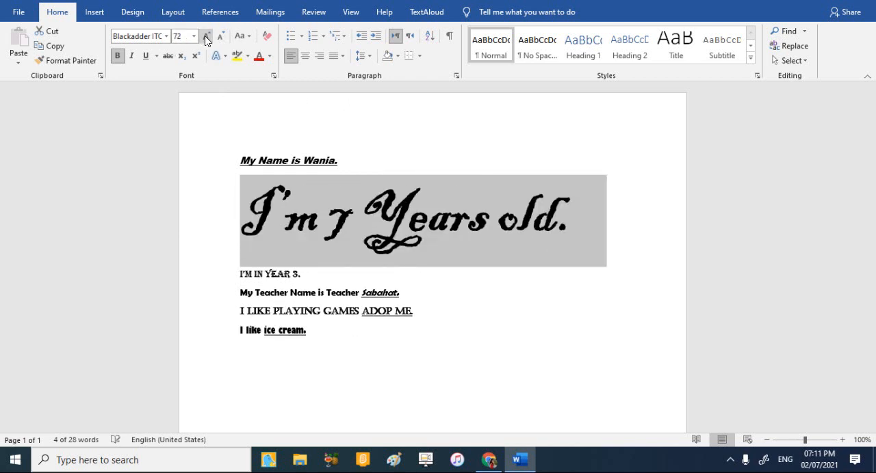
pyautogui.click(204, 36)
pyautogui.click(205, 35)
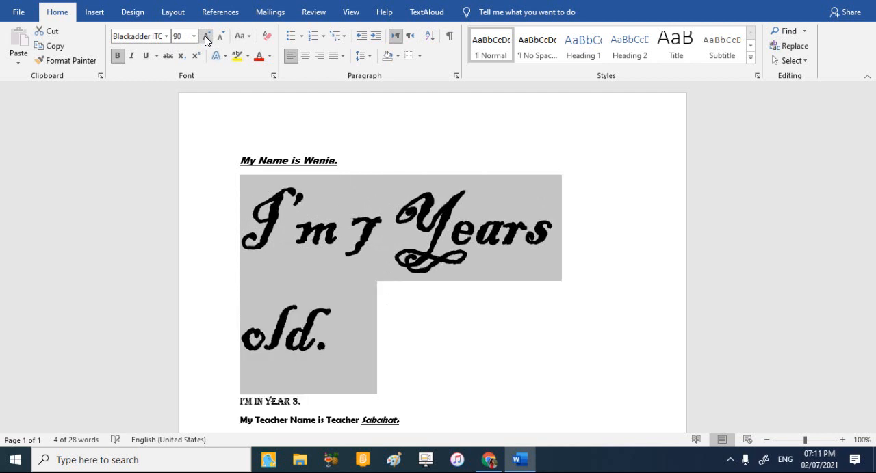
pyautogui.click(204, 35)
pyautogui.click(205, 35)
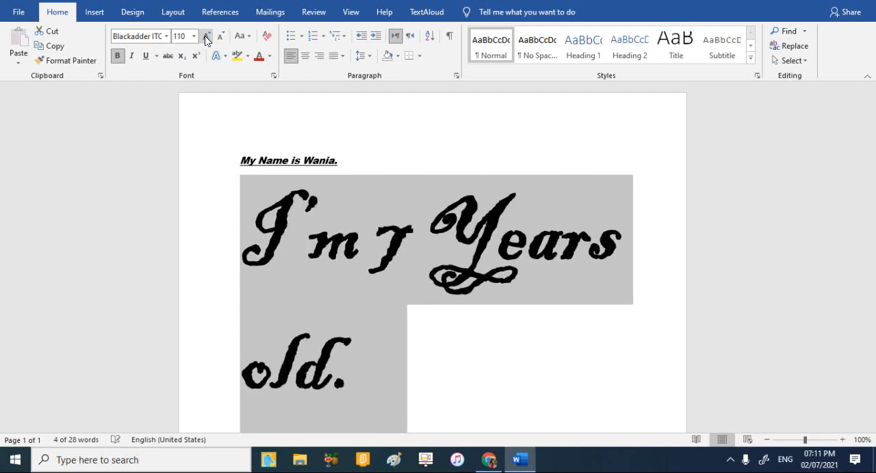
pyautogui.click(205, 35)
pyautogui.click(205, 35)
pyautogui.click(205, 35)
pyautogui.click(205, 35)
pyautogui.click(205, 35)
pyautogui.click(205, 36)
pyautogui.click(204, 36)
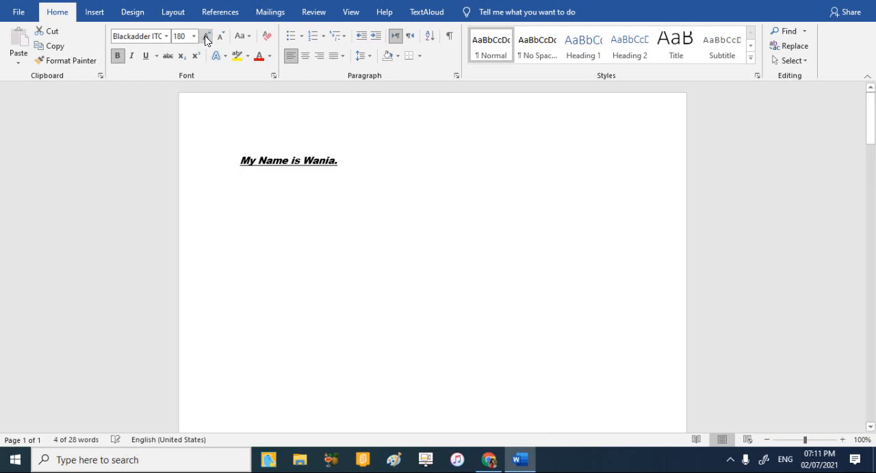
# Shrink the second line's text step by step to font size 72 and deselect it.
pyautogui.click(216, 40)
pyautogui.click(217, 40)
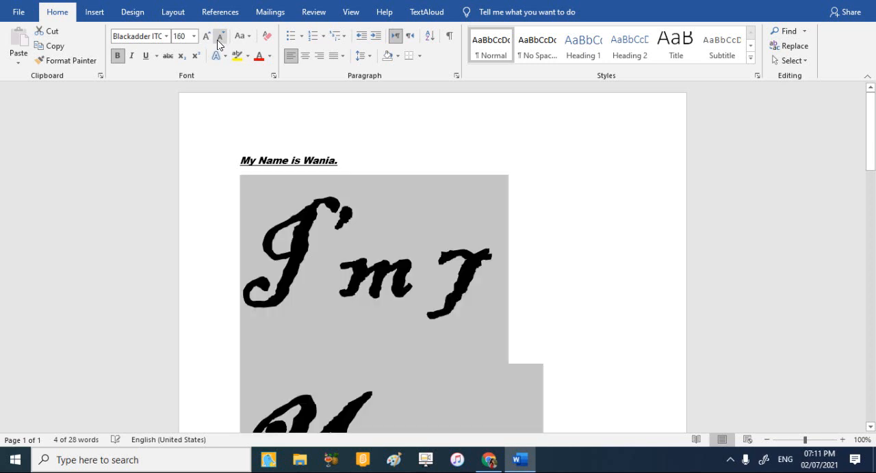
pyautogui.click(217, 40)
pyautogui.click(217, 40)
pyautogui.click(217, 40)
pyautogui.click(216, 40)
pyautogui.click(217, 39)
pyautogui.click(217, 40)
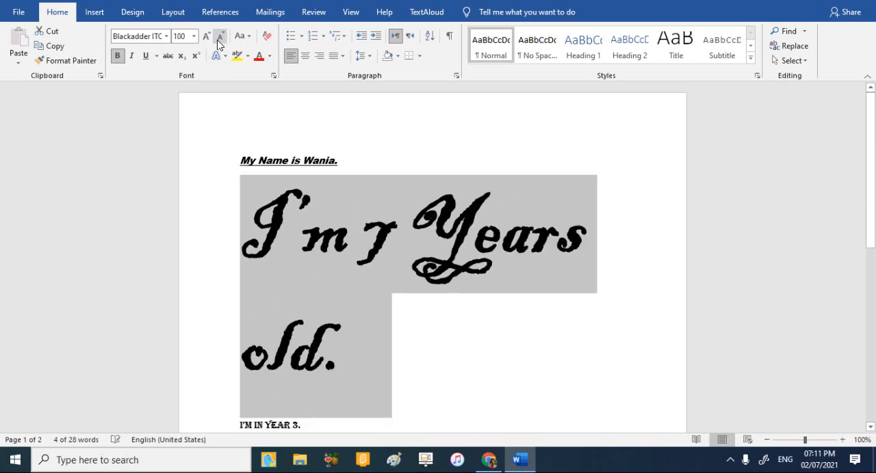
pyautogui.click(217, 40)
pyautogui.click(217, 40)
pyautogui.click(217, 40)
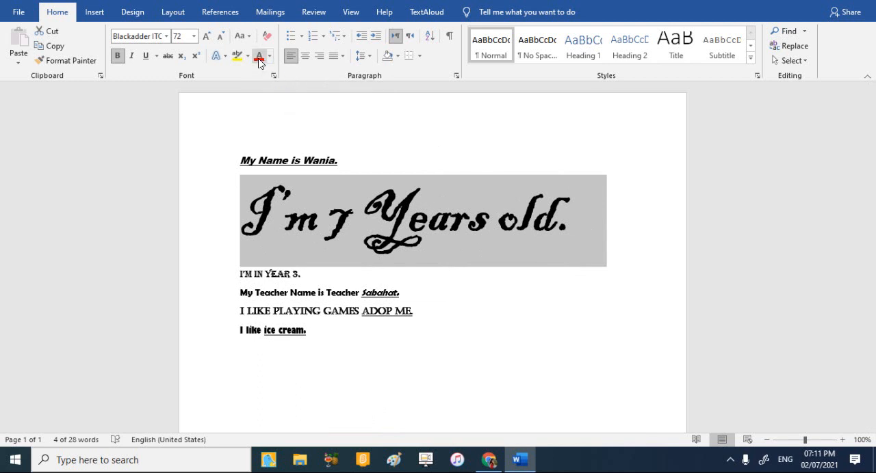
pyautogui.click(596, 283)
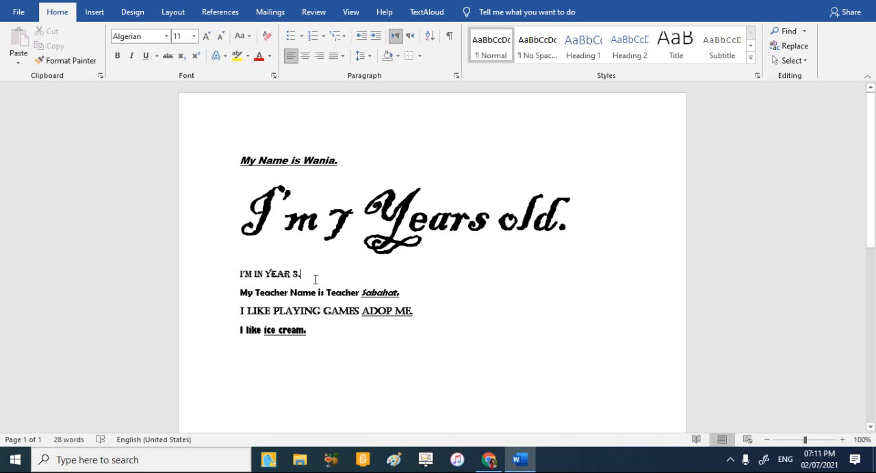
# Change the font color of the second word "Teacher" on the fourth line to a lighter blue theme color.
pyautogui.moveTo(359, 292); pyautogui.dragTo(328, 288)
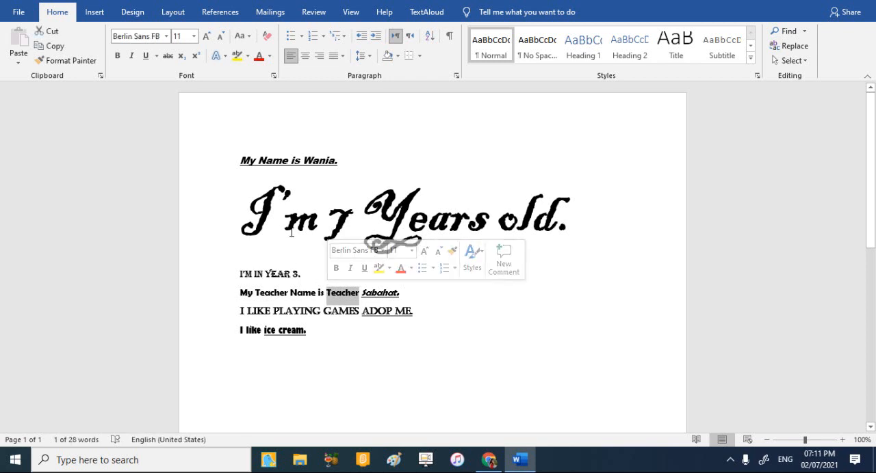
pyautogui.click(259, 65)
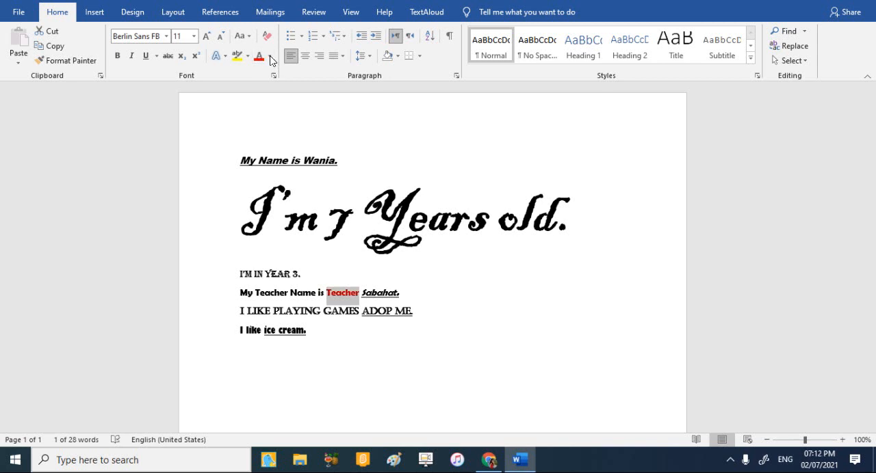
pyautogui.click(270, 56)
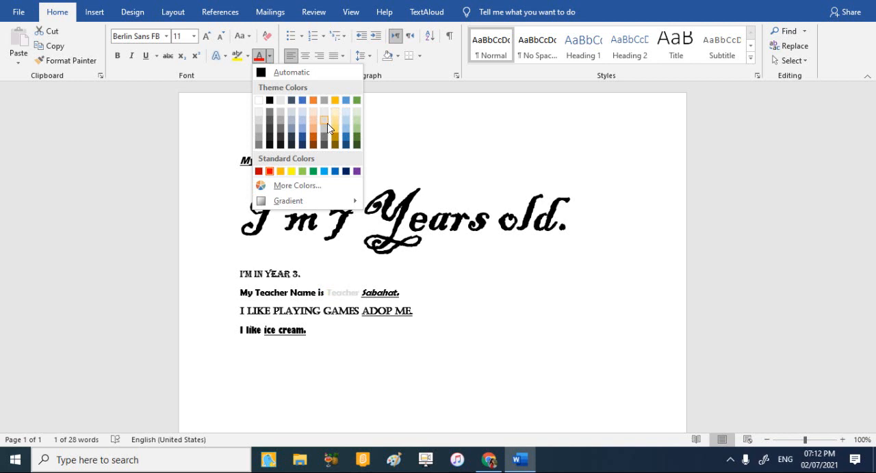
pyautogui.click(299, 127)
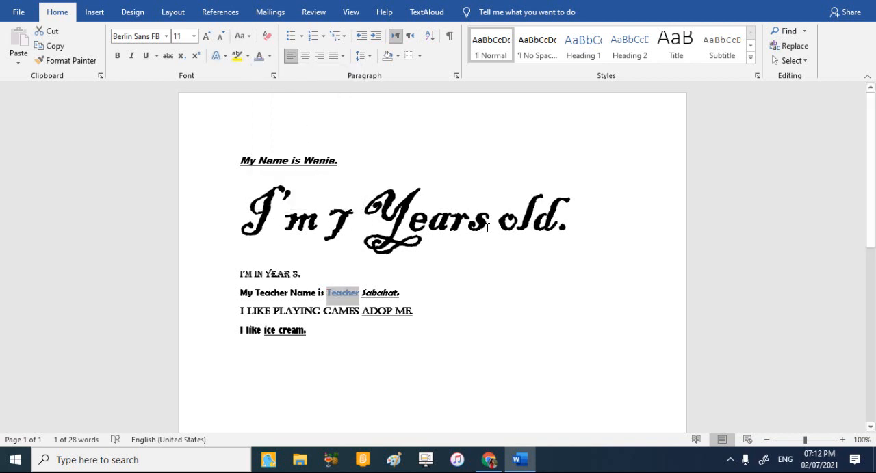
# Change the font color of the whole second line, "I'm 7 Years old.", to a light gold theme color.
pyautogui.moveTo(580, 222); pyautogui.dragTo(433, 205)
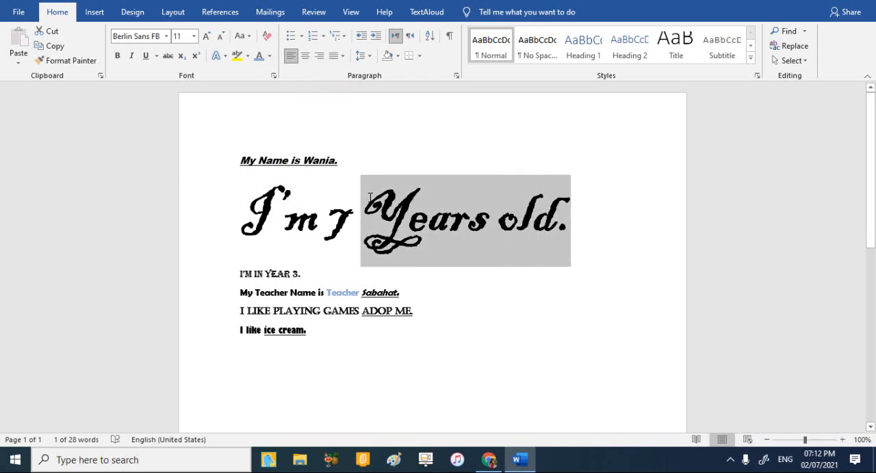
pyautogui.moveTo(370, 198); pyautogui.dragTo(279, 207)
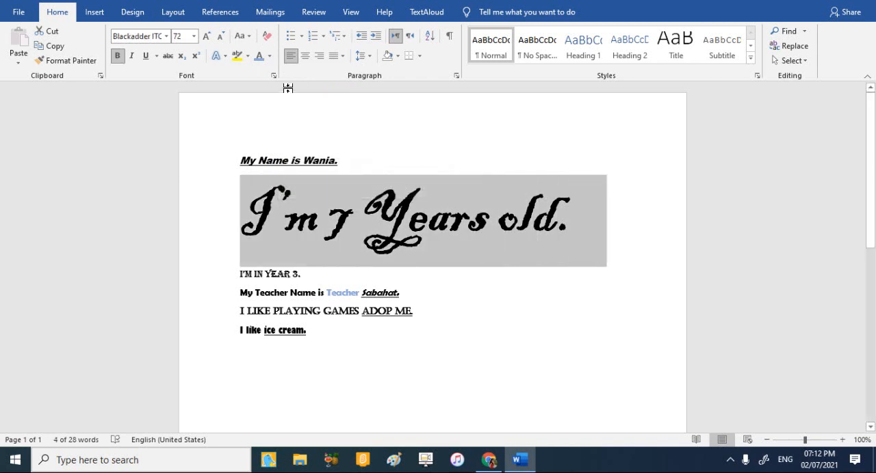
pyautogui.click(269, 56)
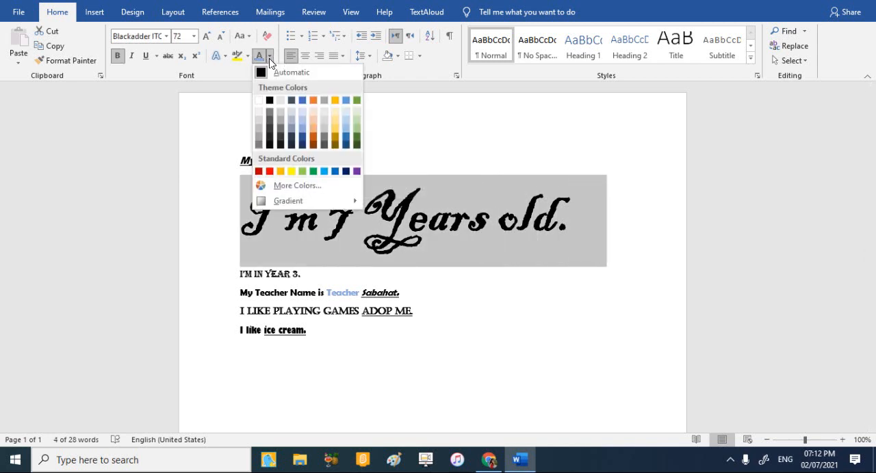
pyautogui.click(336, 130)
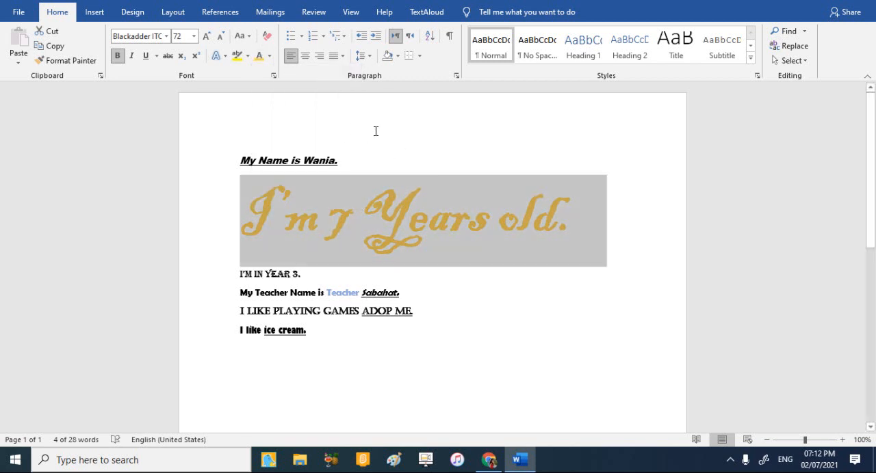
# Color the first line, the "My Name is" sentence, pale blue and the third line, "I'm in Year 3.", light green.
pyautogui.moveTo(339, 158); pyautogui.dragTo(242, 152)
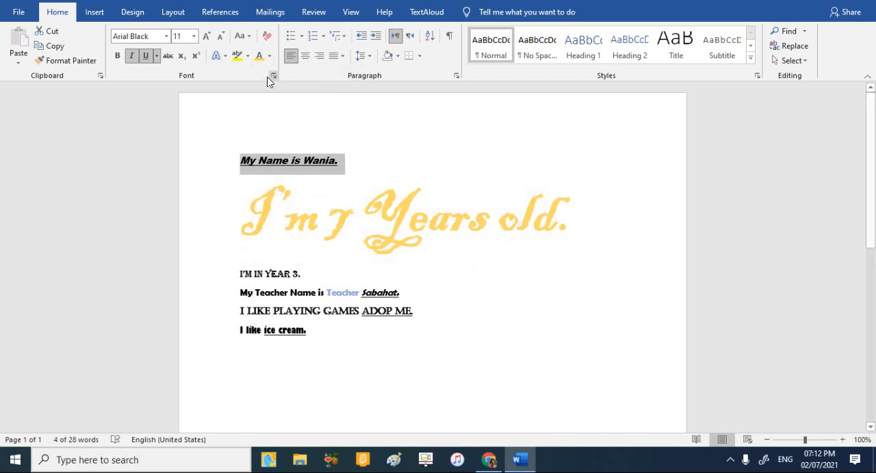
pyautogui.click(269, 56)
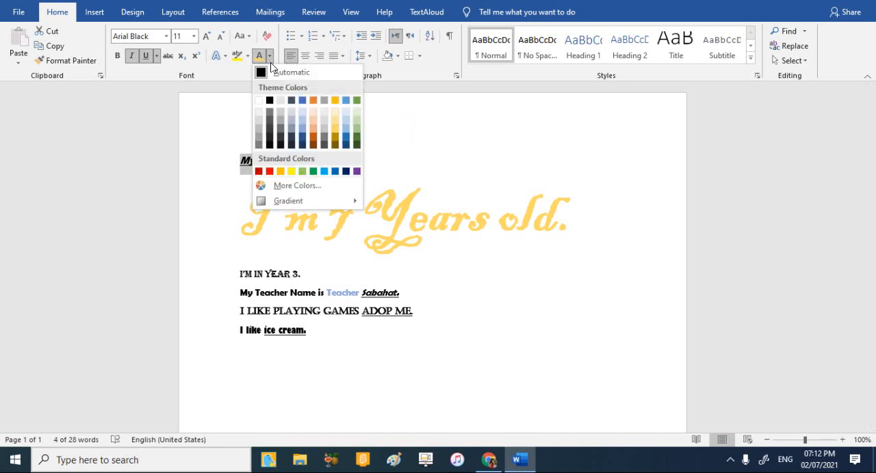
pyautogui.click(306, 117)
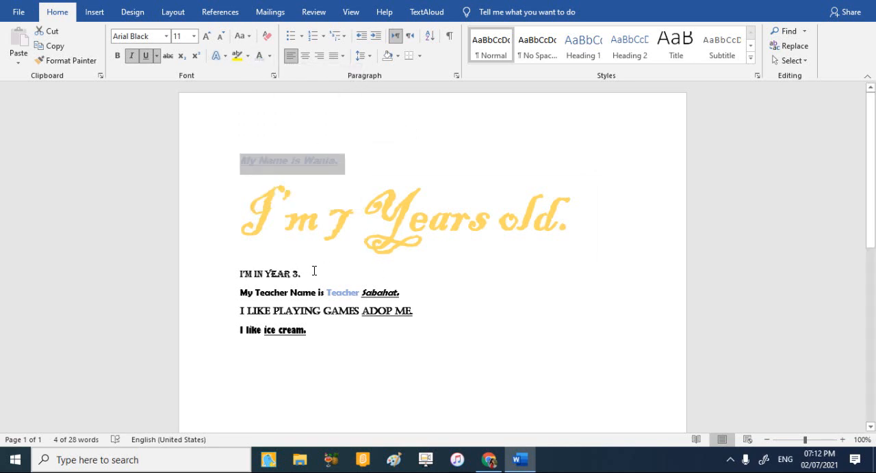
pyautogui.moveTo(314, 271); pyautogui.dragTo(231, 282)
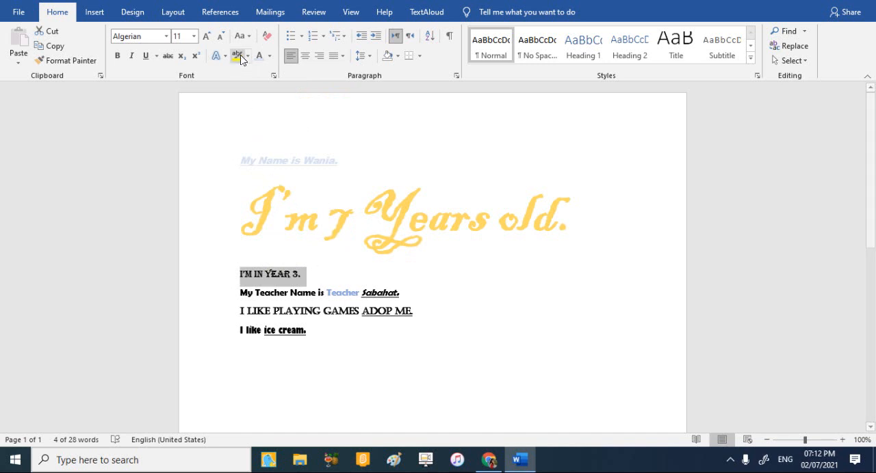
pyautogui.click(271, 56)
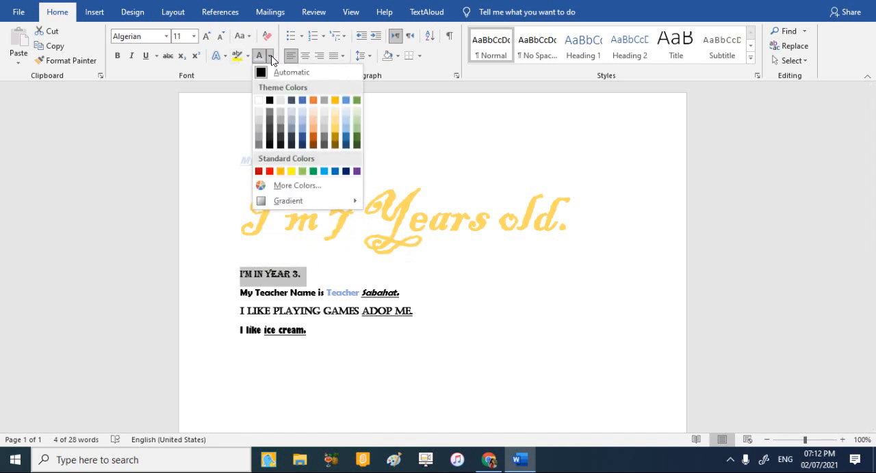
pyautogui.click(358, 126)
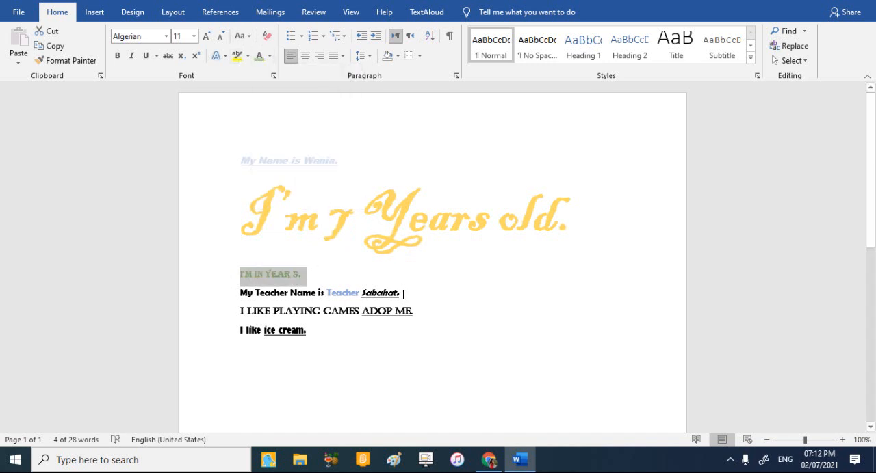
# Color the fourth line, the "My Teacher Name is" sentence, orange and the fifth line, "I like playing games Adop me.", dark gold.
pyautogui.moveTo(403, 295); pyautogui.dragTo(239, 296)
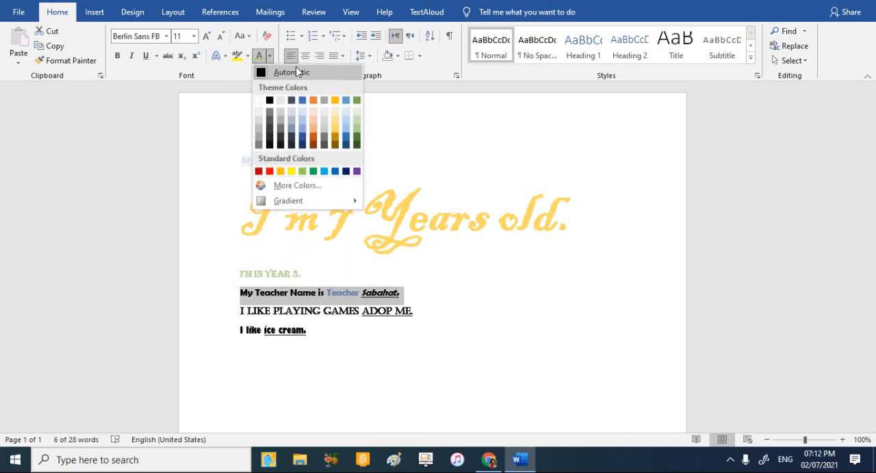
pyautogui.click(313, 100)
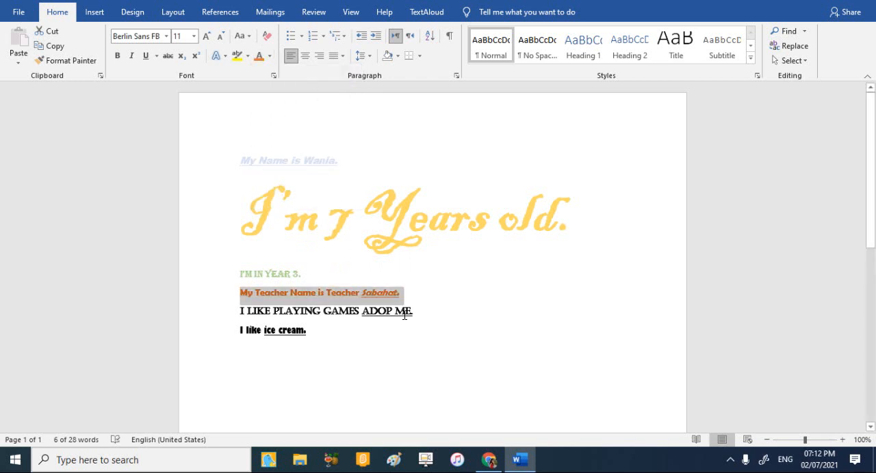
pyautogui.moveTo(411, 313); pyautogui.dragTo(226, 314)
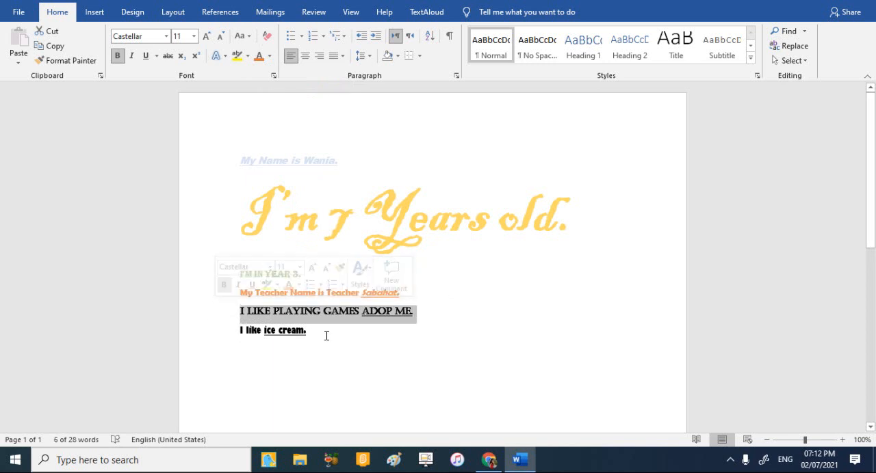
pyautogui.click(270, 56)
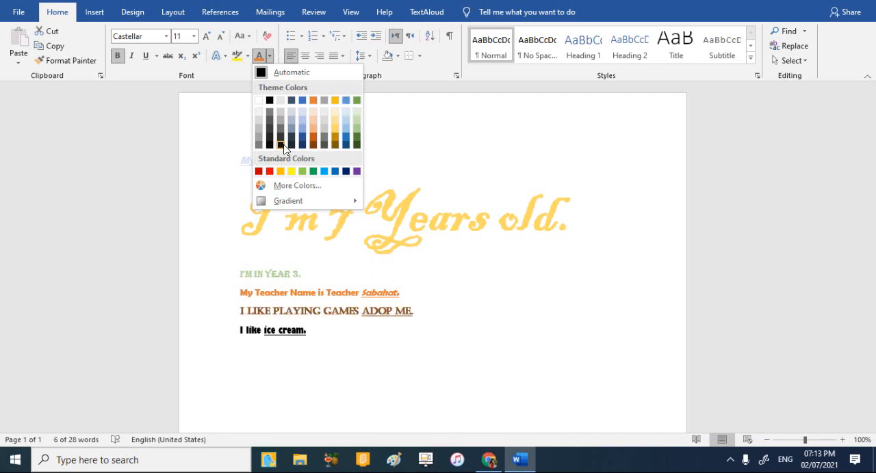
pyautogui.click(327, 145)
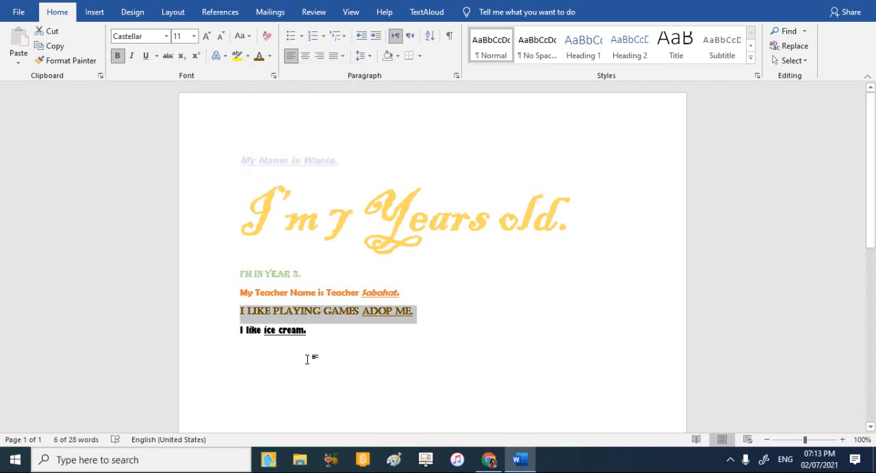
# Change the font color of the first line, the "My Name is" sentence, to a stronger light blue theme color.
pyautogui.moveTo(304, 334); pyautogui.dragTo(240, 330)
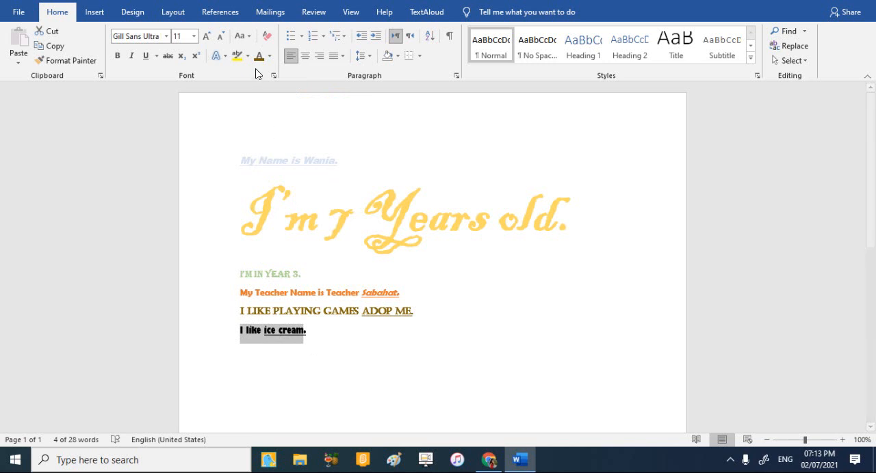
pyautogui.moveTo(343, 159); pyautogui.dragTo(247, 133)
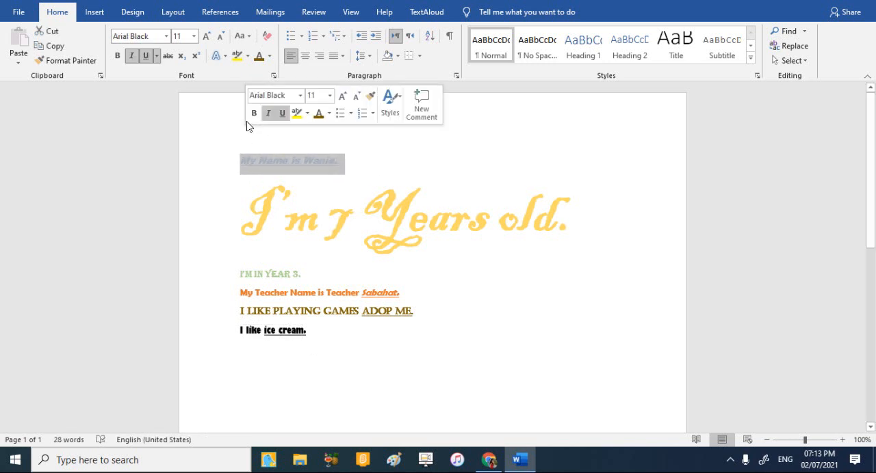
pyautogui.click(270, 57)
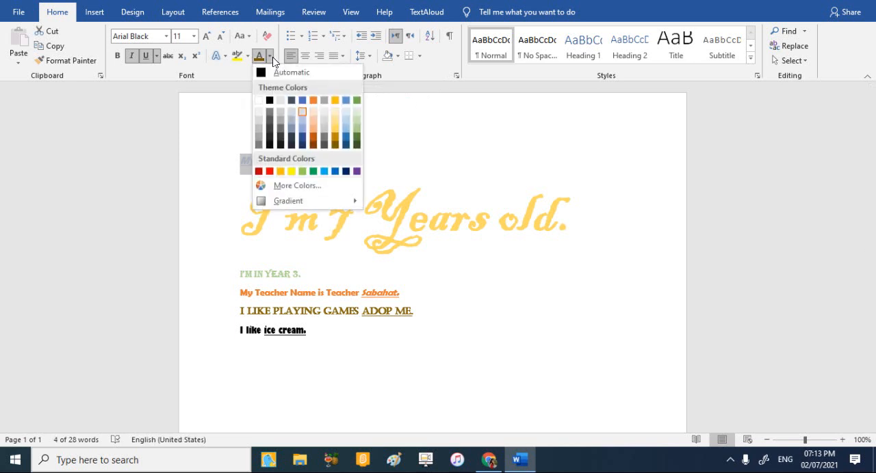
pyautogui.click(301, 126)
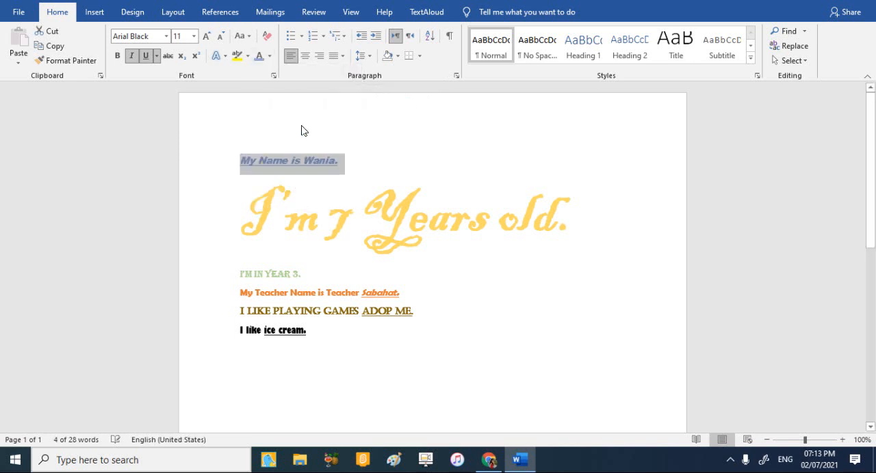
pyautogui.click(340, 130)
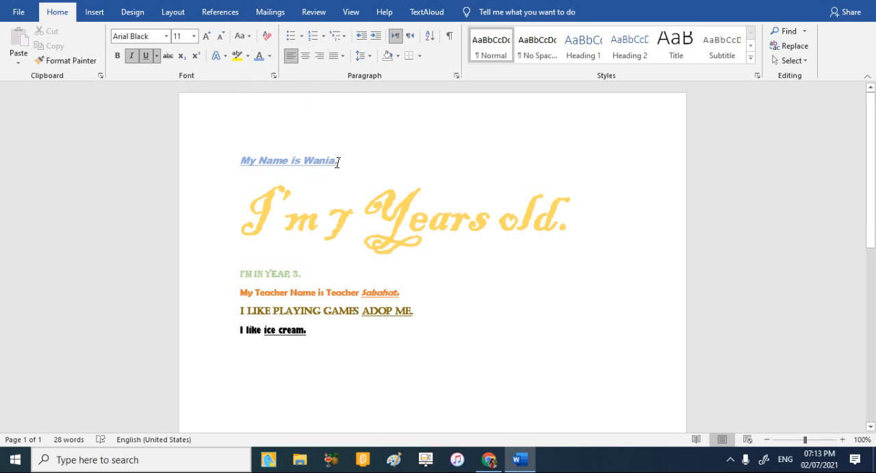
# Highlight the whole first line, the "My Name is" sentence, in yellow.
pyautogui.moveTo(338, 163); pyautogui.dragTo(260, 160)
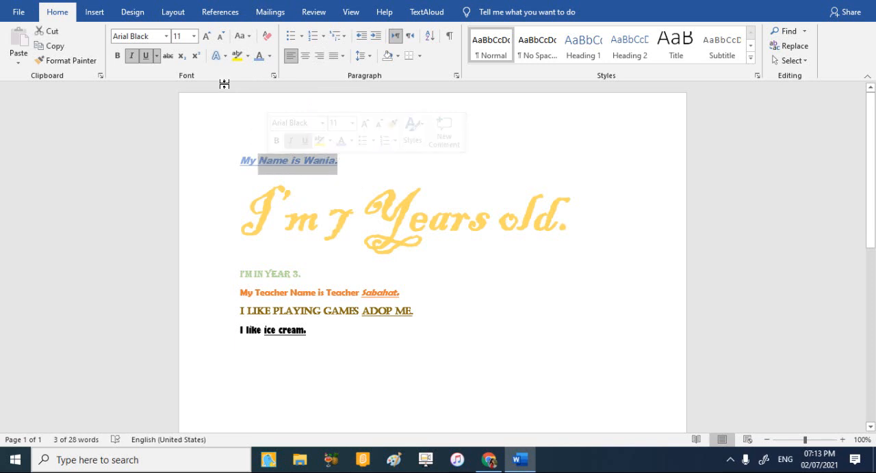
pyautogui.click(243, 159)
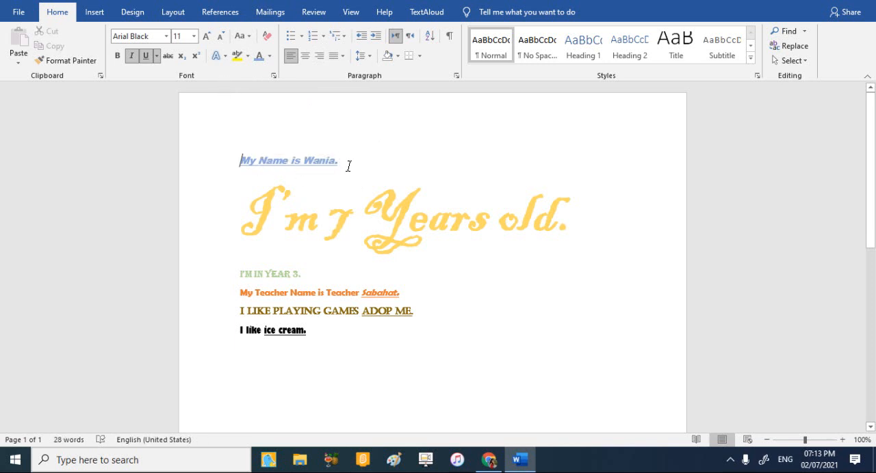
pyautogui.moveTo(348, 166); pyautogui.dragTo(234, 168)
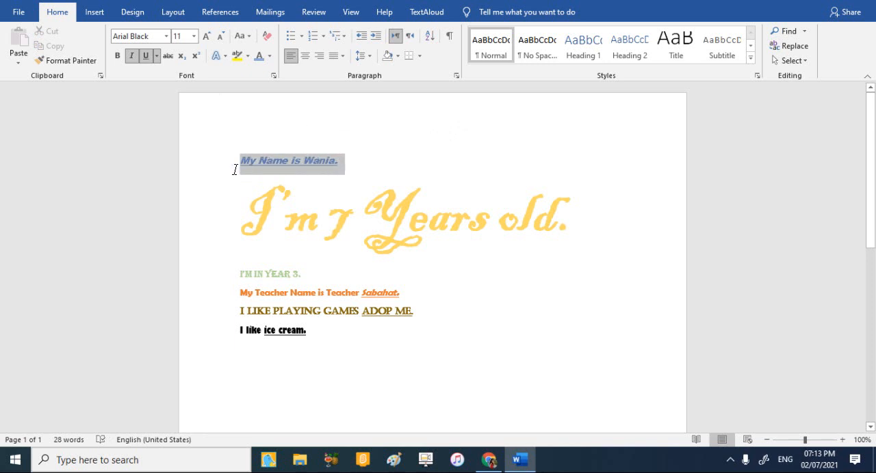
pyautogui.click(239, 56)
pyautogui.click(242, 116)
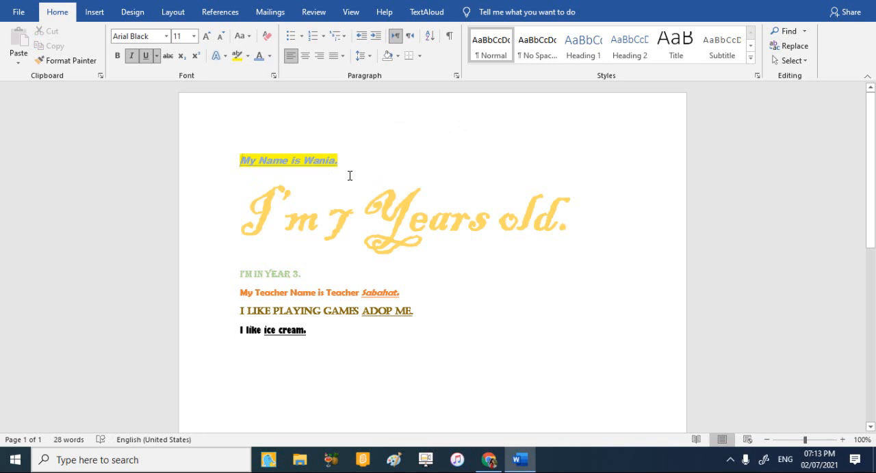
# Set the text highlight color to blue and mark the whole first line with it.
pyautogui.click(247, 57)
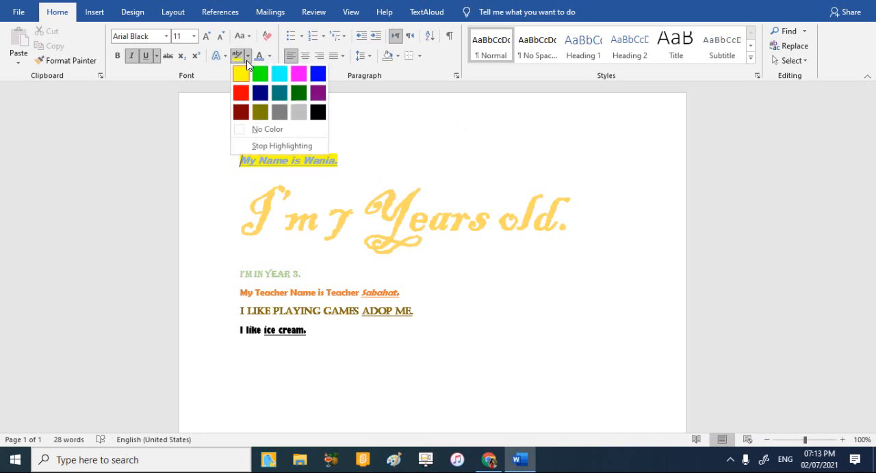
pyautogui.click(317, 75)
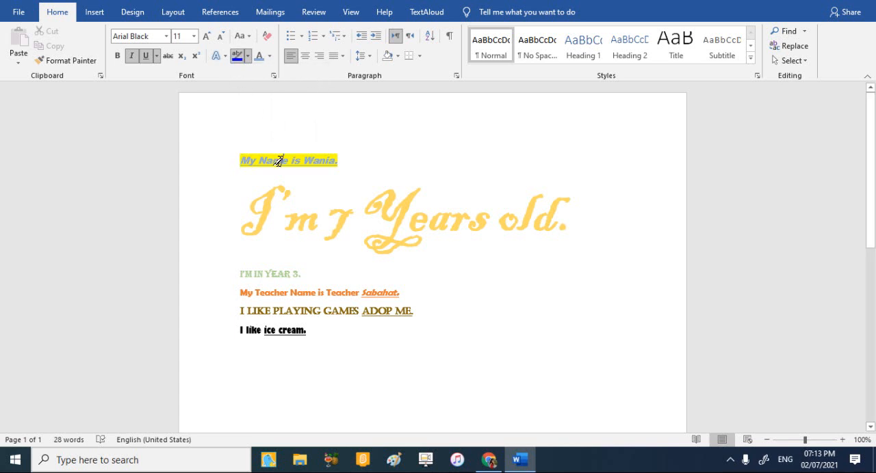
pyautogui.moveTo(285, 158); pyautogui.dragTo(336, 160)
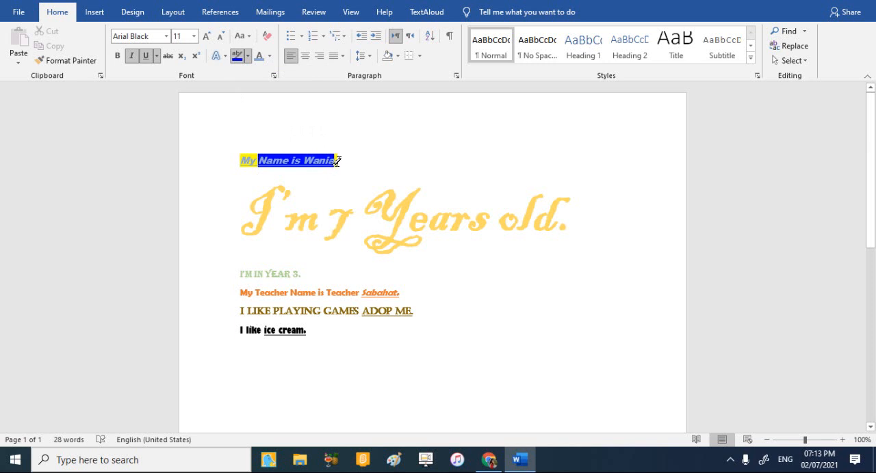
pyautogui.moveTo(337, 160); pyautogui.dragTo(240, 159)
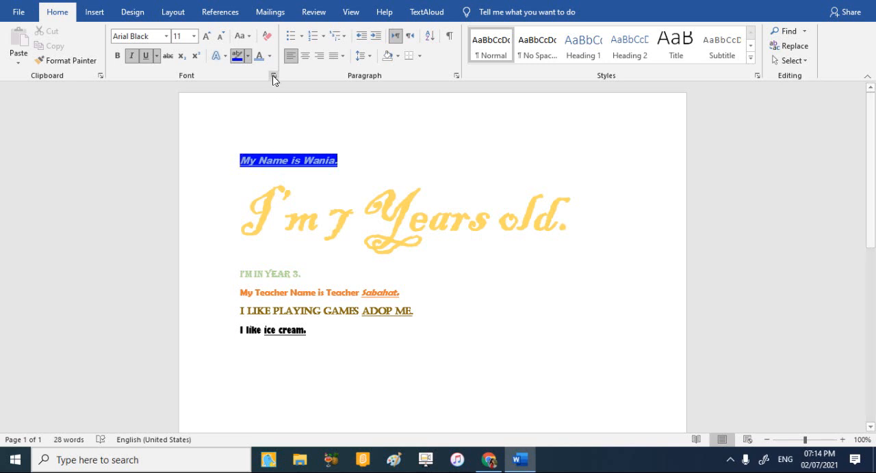
# Switch the highlighter back to yellow, mark the entire first line with it again and turn highlighting off.
pyautogui.click(248, 55)
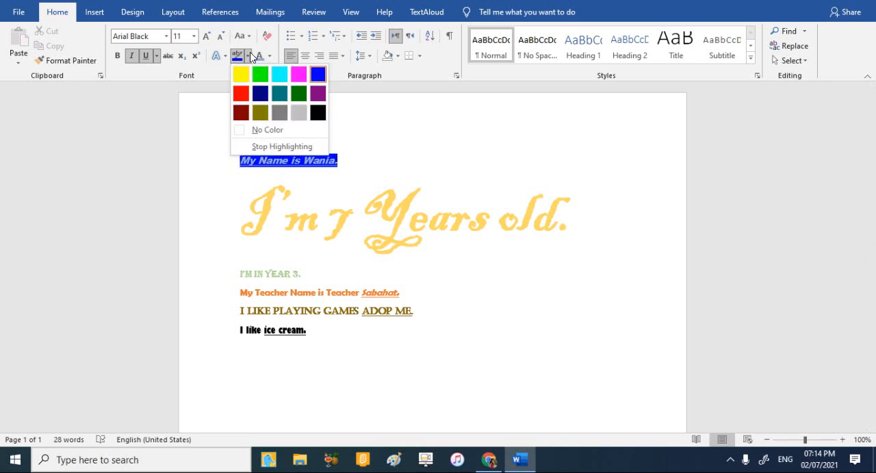
pyautogui.click(241, 73)
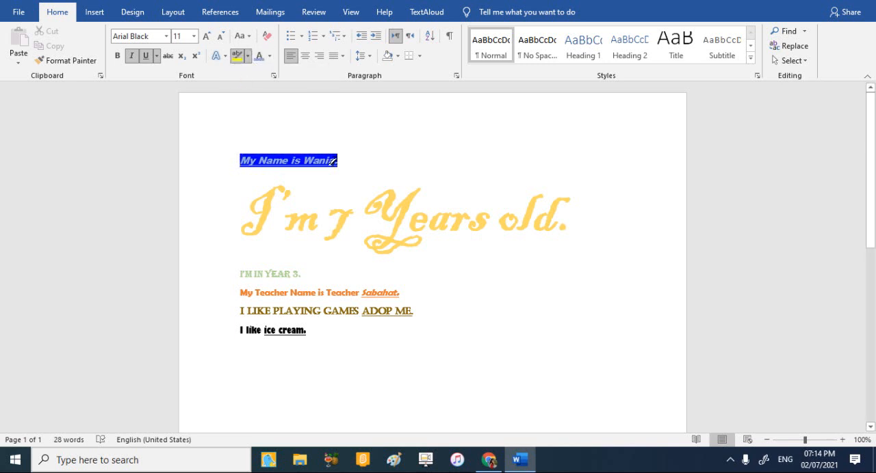
pyautogui.moveTo(338, 162); pyautogui.dragTo(259, 160)
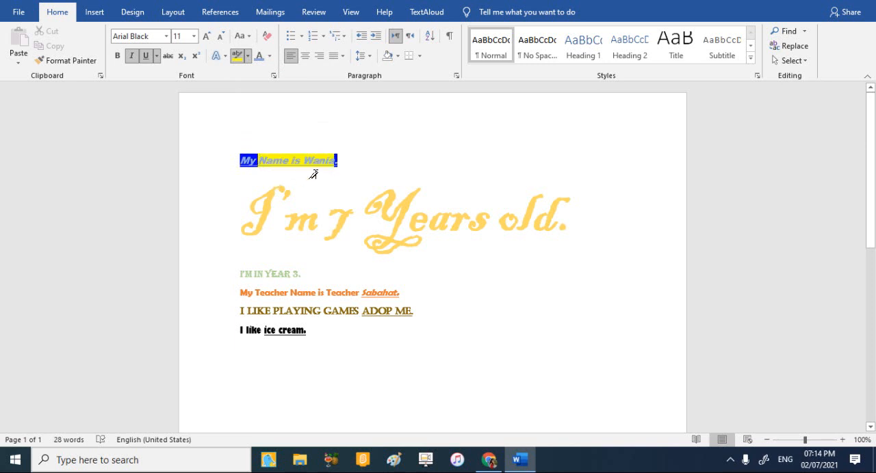
pyautogui.moveTo(270, 160); pyautogui.dragTo(230, 163)
pyautogui.moveTo(336, 157); pyautogui.dragTo(233, 161)
pyautogui.click(241, 57)
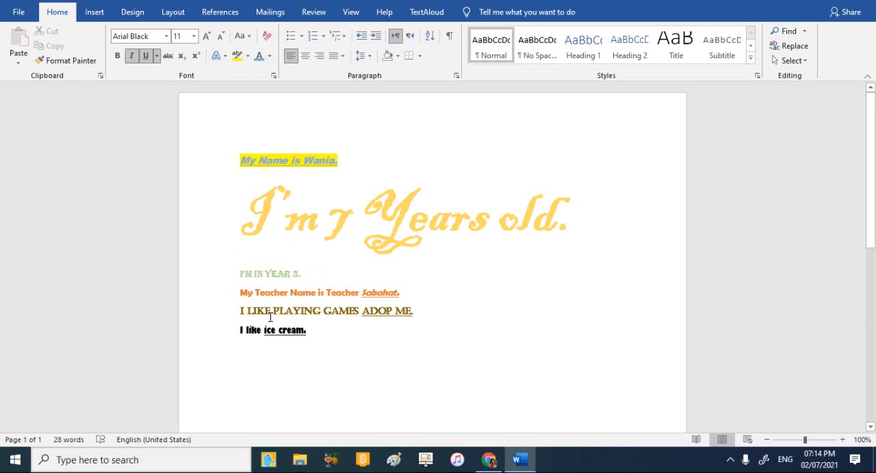
pyautogui.click(248, 57)
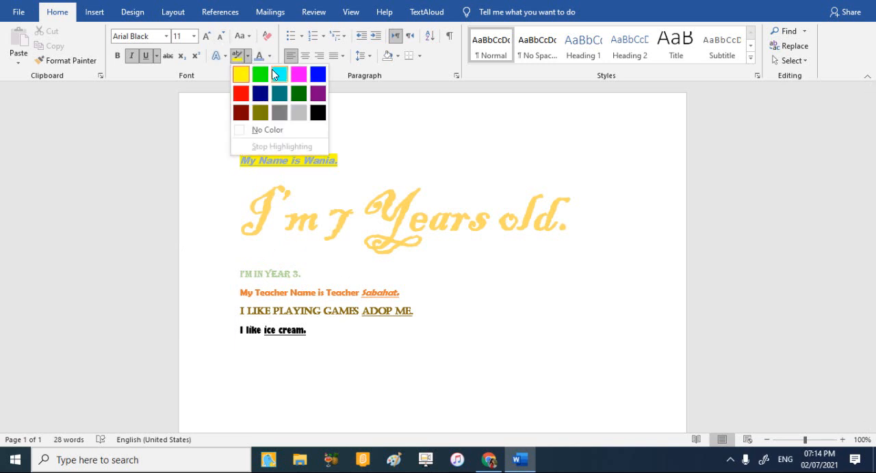
pyautogui.click(156, 146)
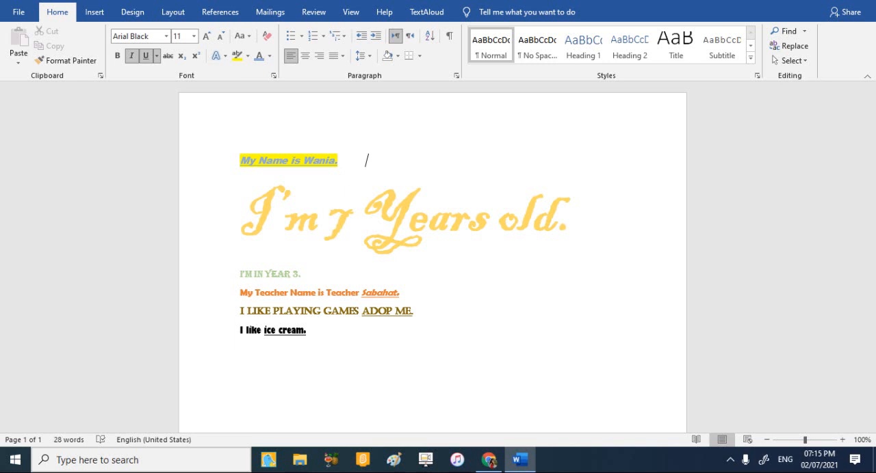
# Start a new line below the first one reading "My favorite car", using the spelling suggestion "favorite".
pyautogui.press('Return')
pyautogui.write('My ')
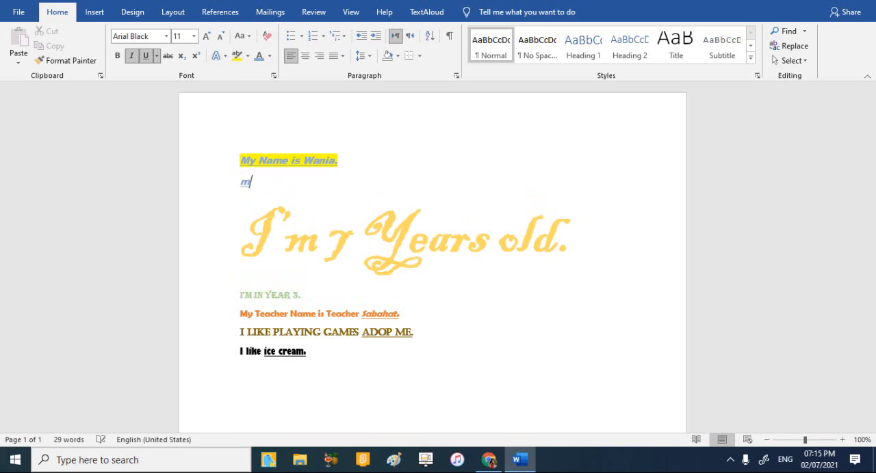
pyautogui.write('favrot ')
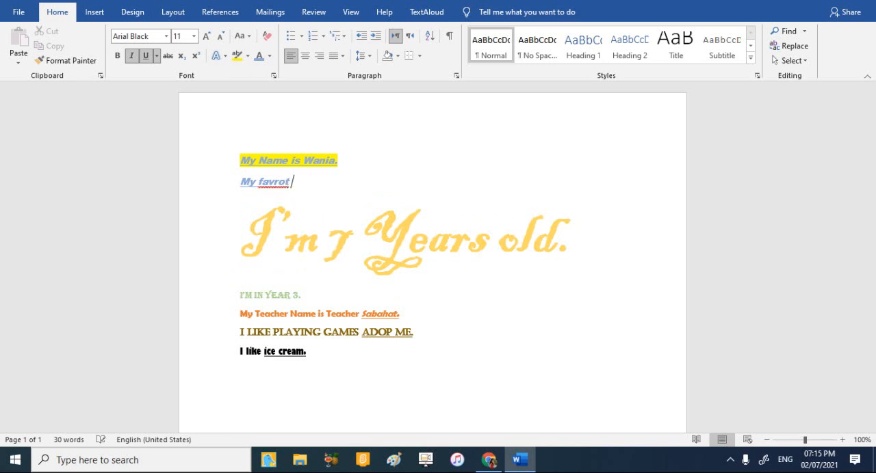
pyautogui.write('car')
pyautogui.rightClick(269, 181)
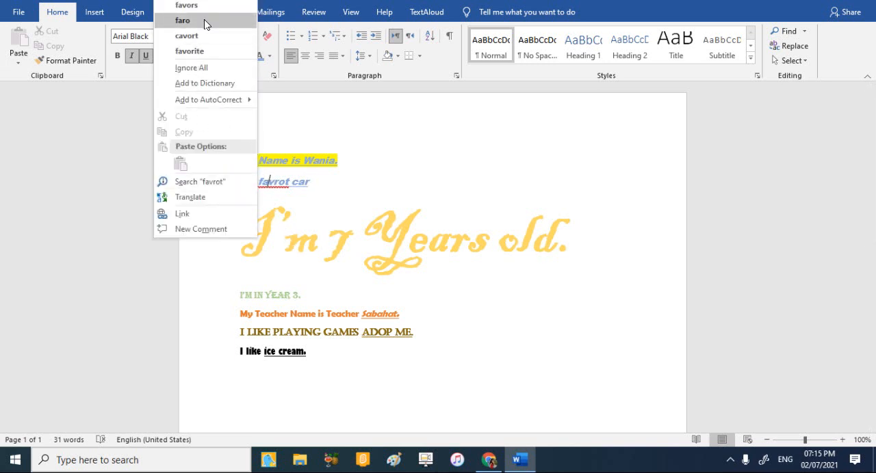
pyautogui.click(222, 51)
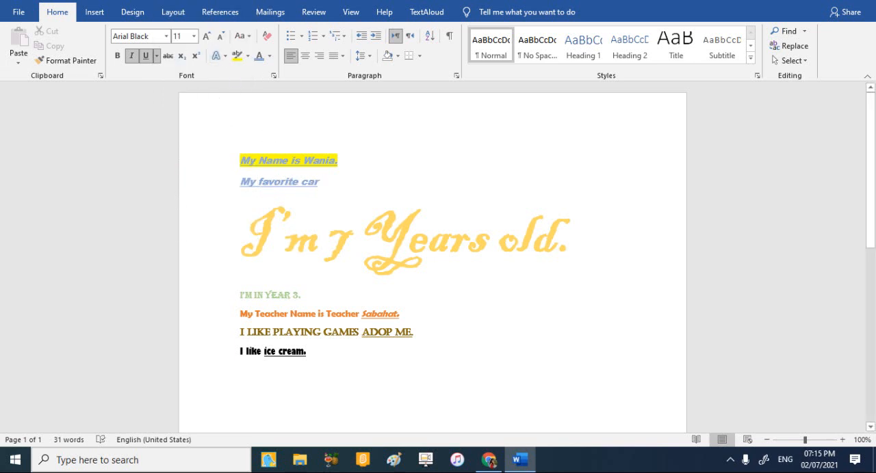
# Complete the new line with "is golden Lamborghini.", using the spelling suggestion for the car's name.
pyautogui.write('is fa')
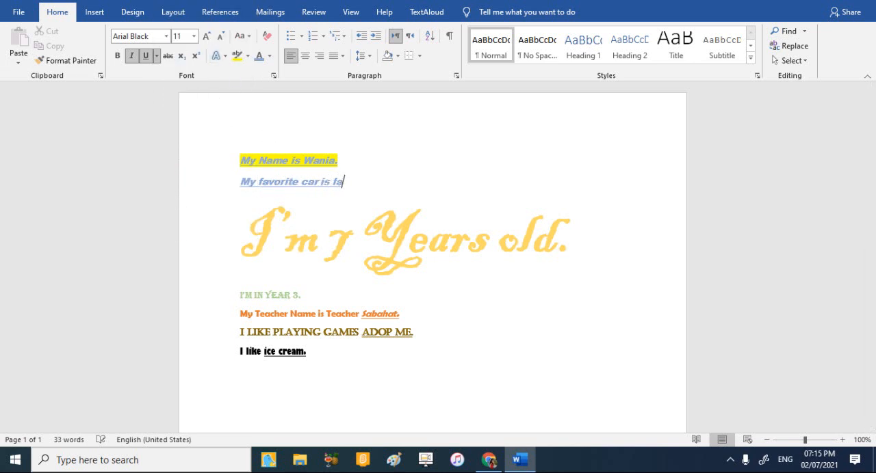
pyautogui.press('BackSpace')
pyautogui.write('golden')
pyautogui.write('n i')
pyautogui.write('amboe')
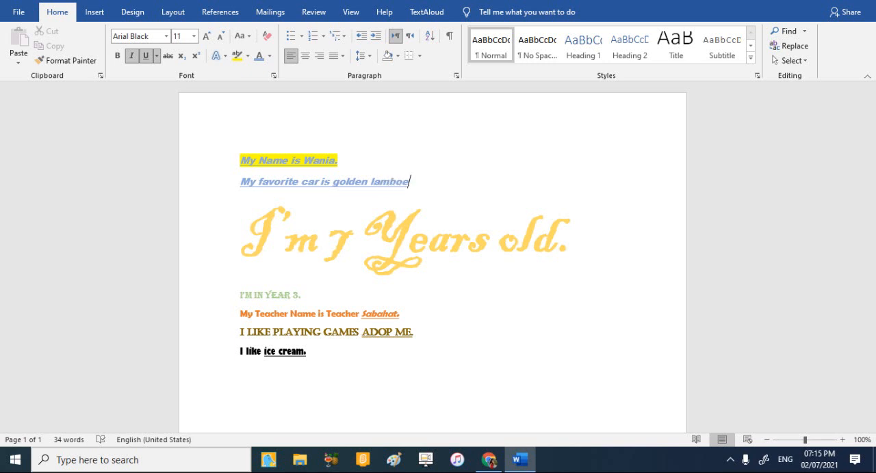
pyautogui.press('BackSpace')
pyautogui.write('rginy')
pyautogui.rightClick(405, 184)
pyautogui.click(403, 196)
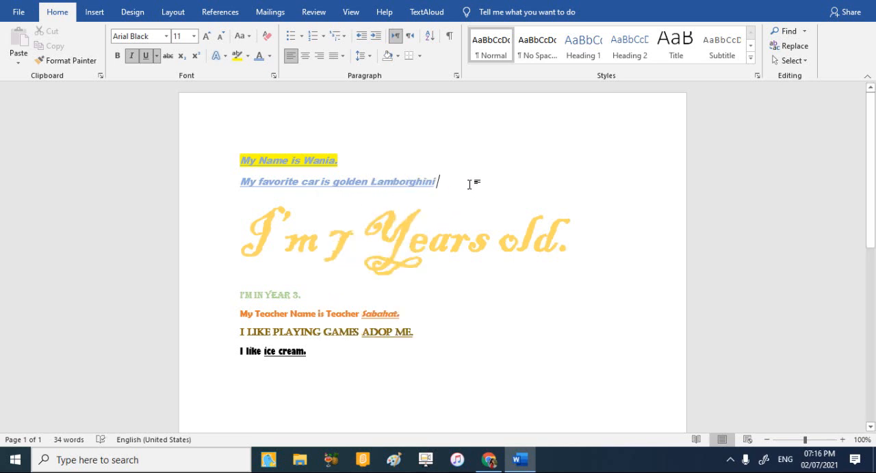
pyautogui.write('.')
# Highlight the word "Lamborghini." at the end of the second line in pink.
pyautogui.moveTo(436, 180); pyautogui.dragTo(391, 182)
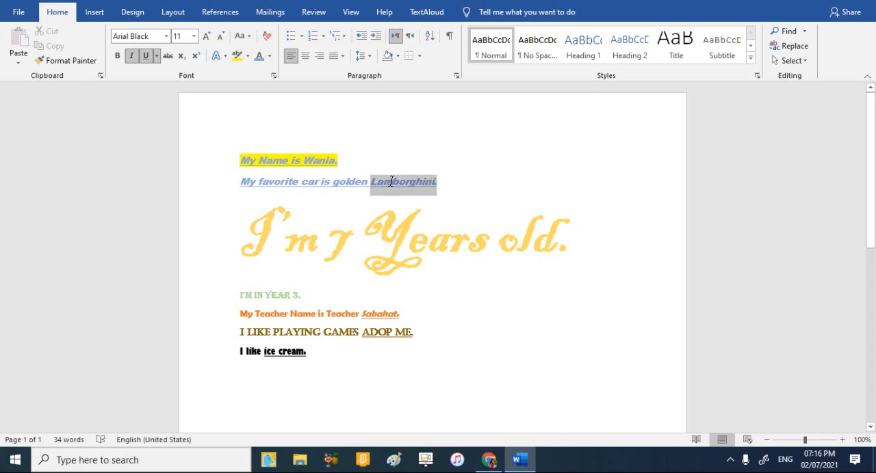
pyautogui.click(246, 55)
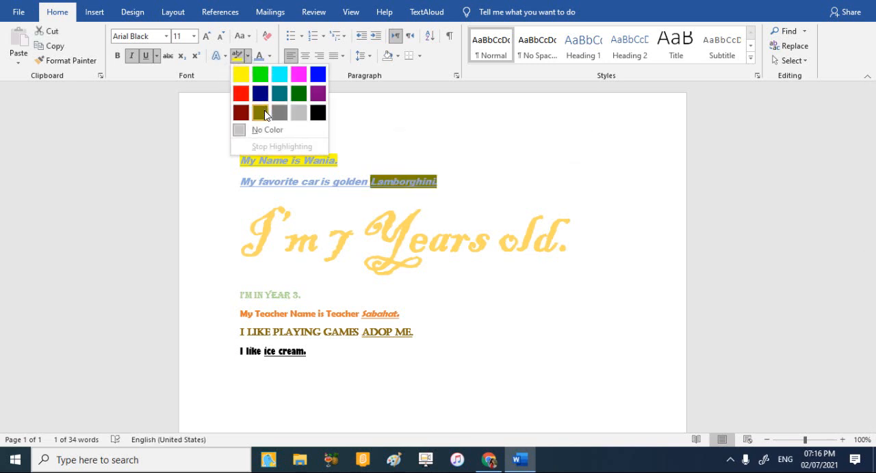
pyautogui.click(298, 78)
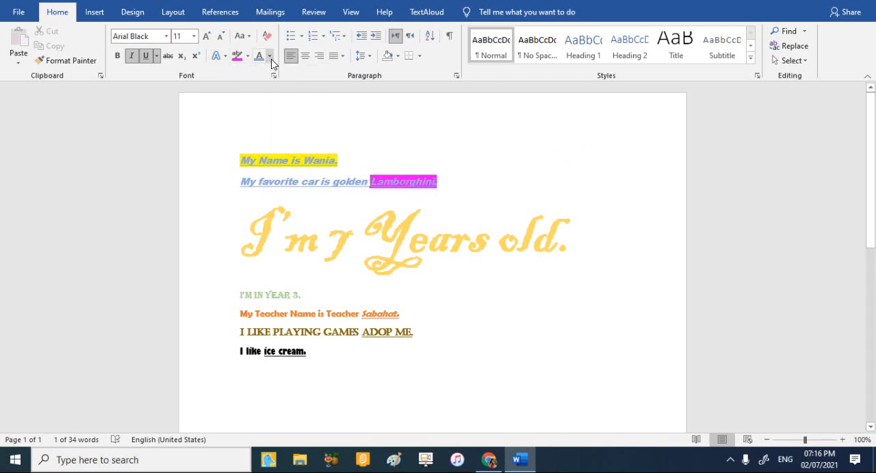
# Set the font color of the highlighted word "Lamborghini." to black.
pyautogui.click(271, 61)
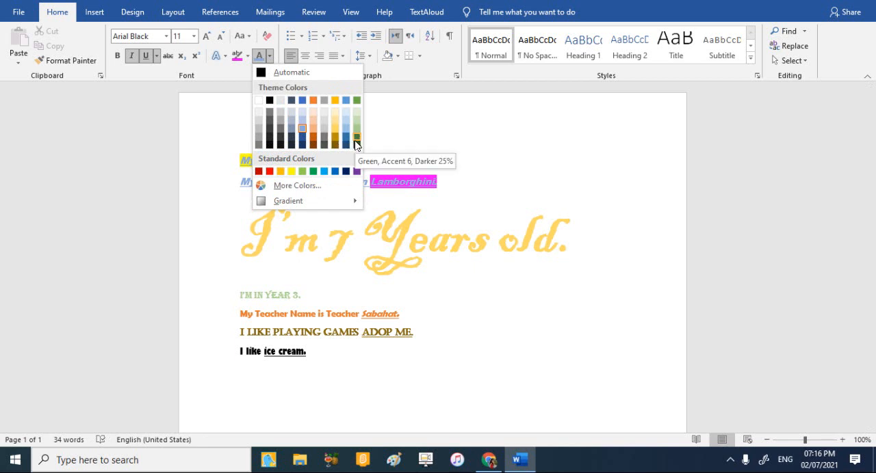
pyautogui.click(354, 141)
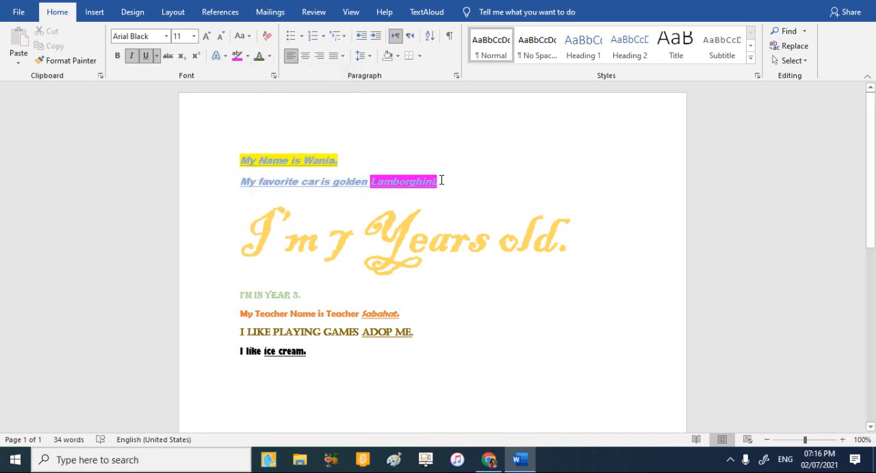
pyautogui.moveTo(443, 180); pyautogui.dragTo(371, 178)
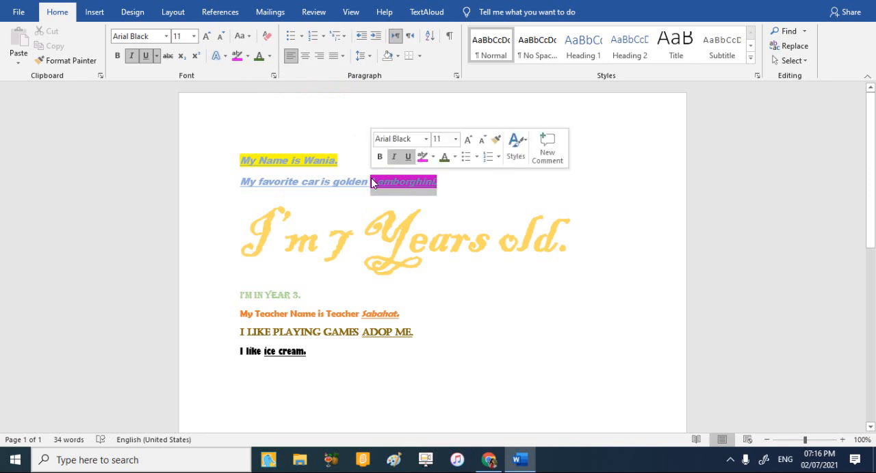
pyautogui.click(258, 56)
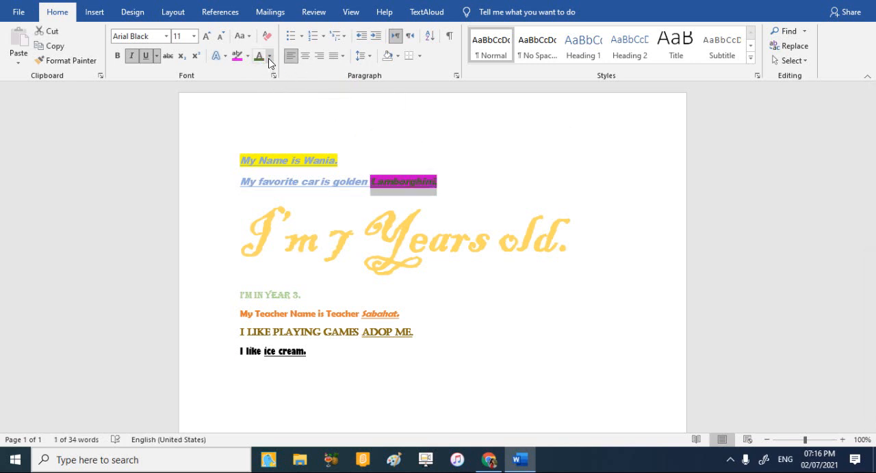
pyautogui.click(269, 57)
pyautogui.click(270, 100)
pyautogui.click(482, 158)
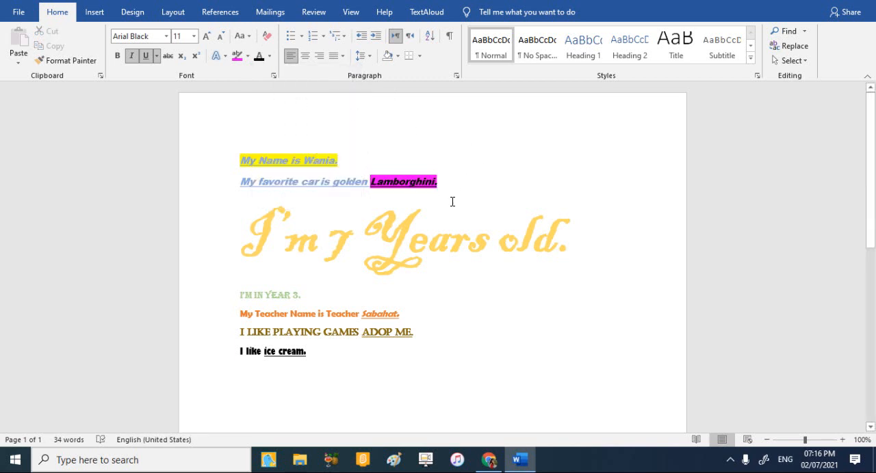
# Highlight the whole line "I'm 7 Years old." in red.
pyautogui.moveTo(606, 257); pyautogui.dragTo(241, 236)
pyautogui.click(247, 55)
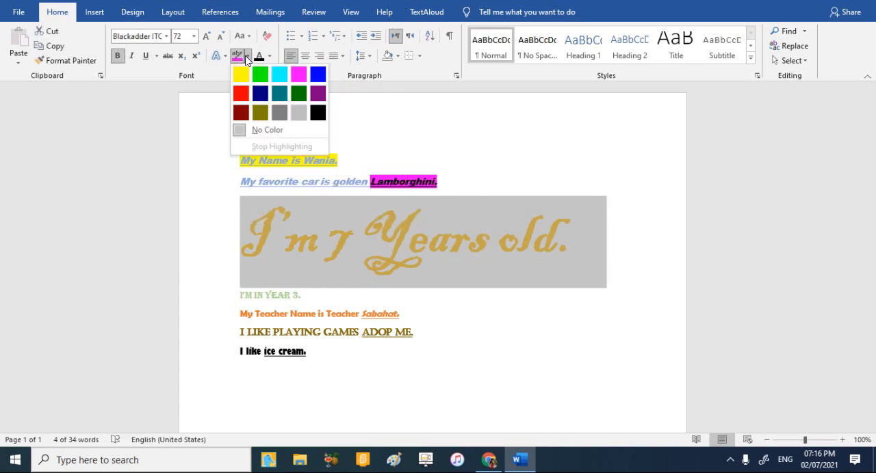
pyautogui.click(243, 93)
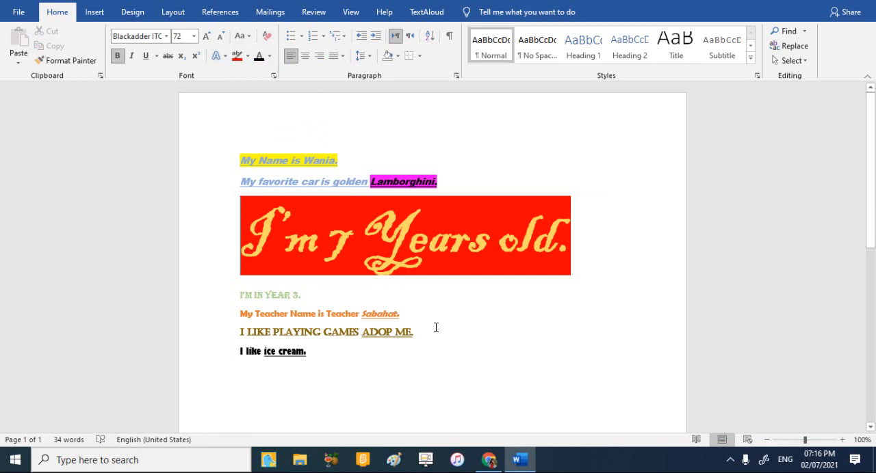
# Highlight the teacher's name at the end of its line in dark green and set its font size to 28.
pyautogui.moveTo(404, 314); pyautogui.dragTo(364, 314)
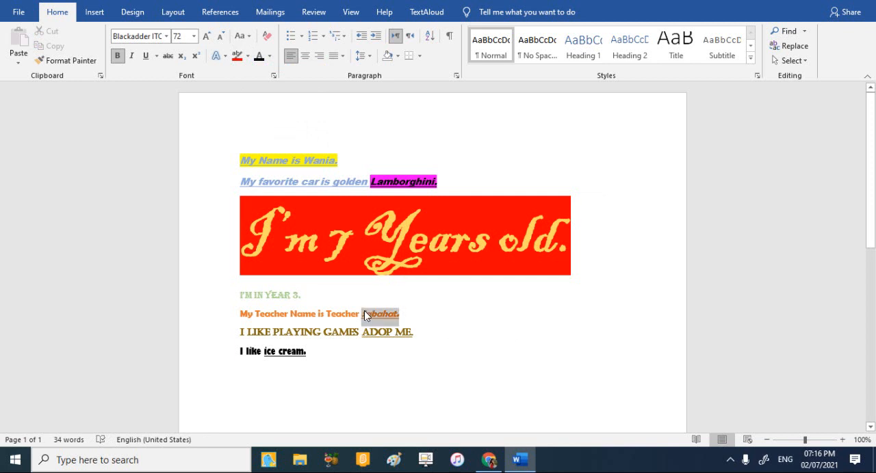
pyautogui.click(247, 55)
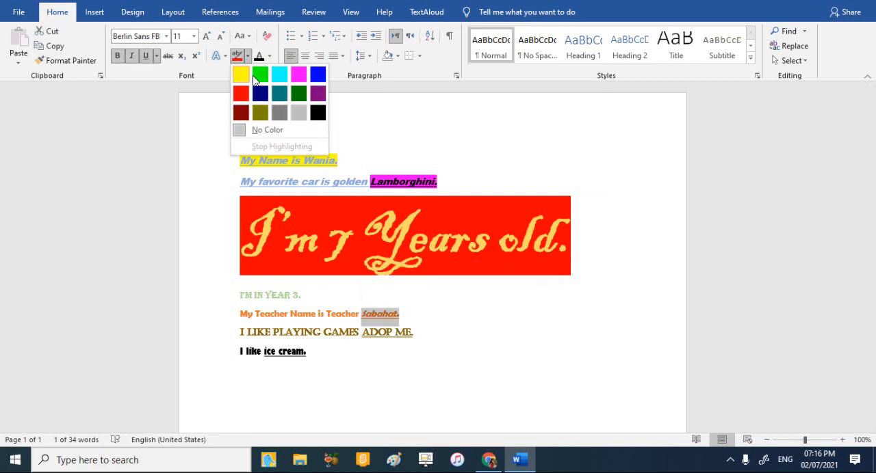
pyautogui.click(297, 94)
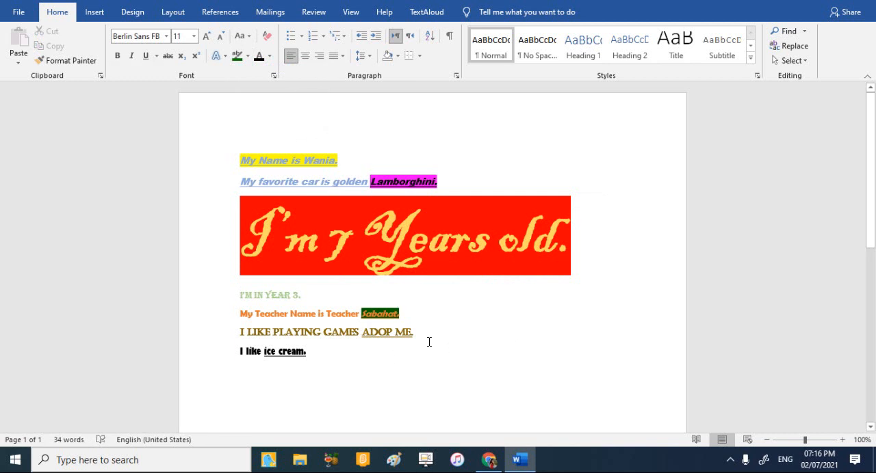
pyautogui.moveTo(404, 312); pyautogui.dragTo(361, 313)
pyautogui.click(194, 36)
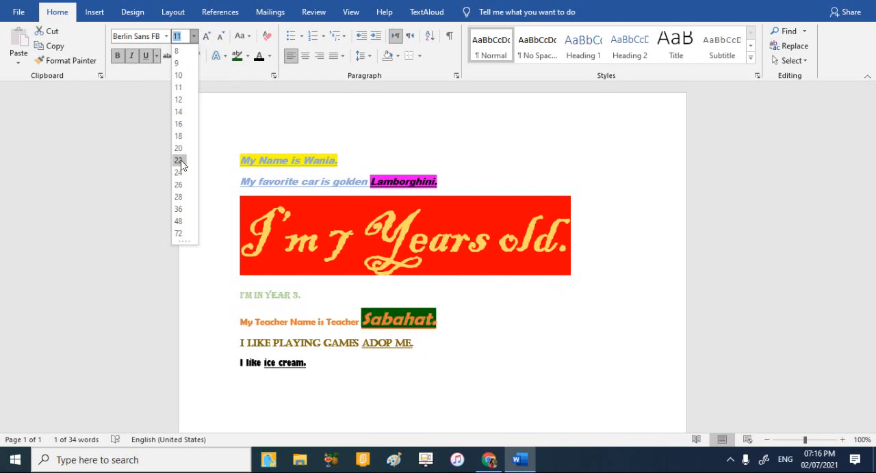
pyautogui.click(173, 199)
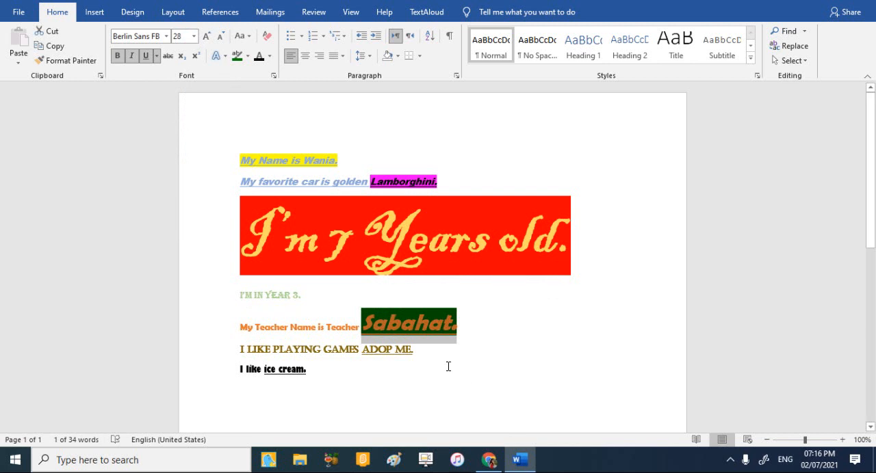
# Highlight "ADOP ME." and the whole line "I like ice cream." together in dark gray.
pyautogui.moveTo(447, 367); pyautogui.dragTo(364, 350)
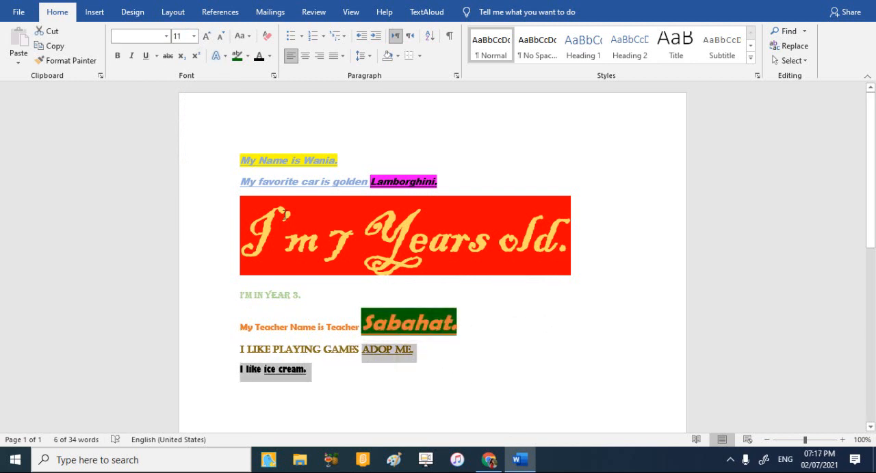
pyautogui.click(247, 56)
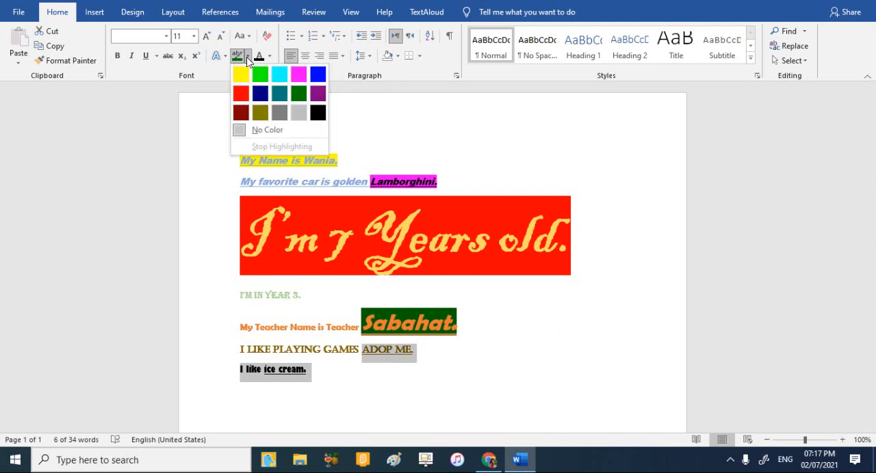
pyautogui.click(279, 115)
pyautogui.click(278, 109)
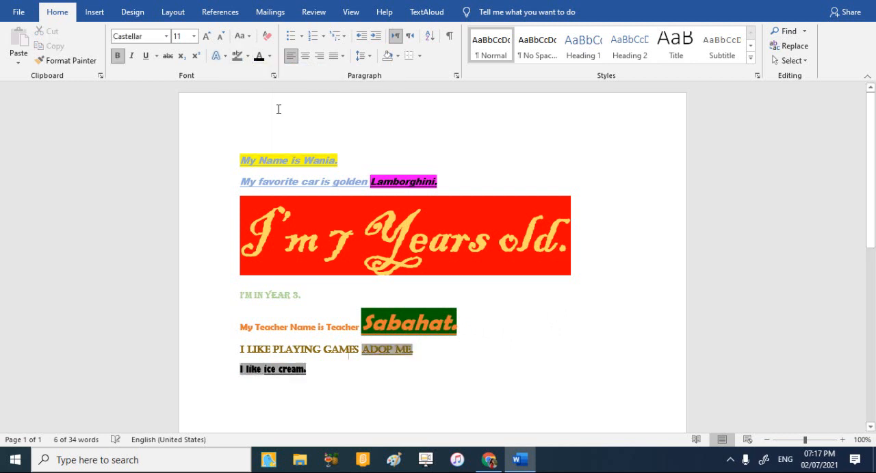
# Set the font size of "ADOP ME." to 28.
pyautogui.click(193, 37)
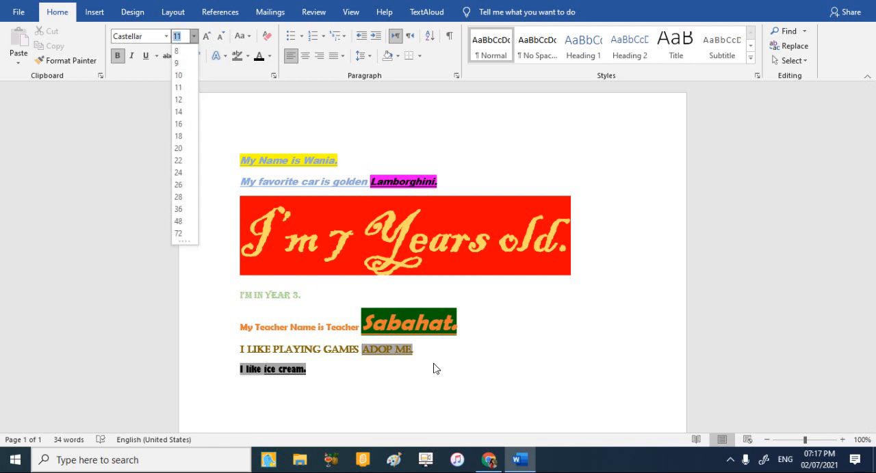
pyautogui.moveTo(427, 357); pyautogui.dragTo(366, 346)
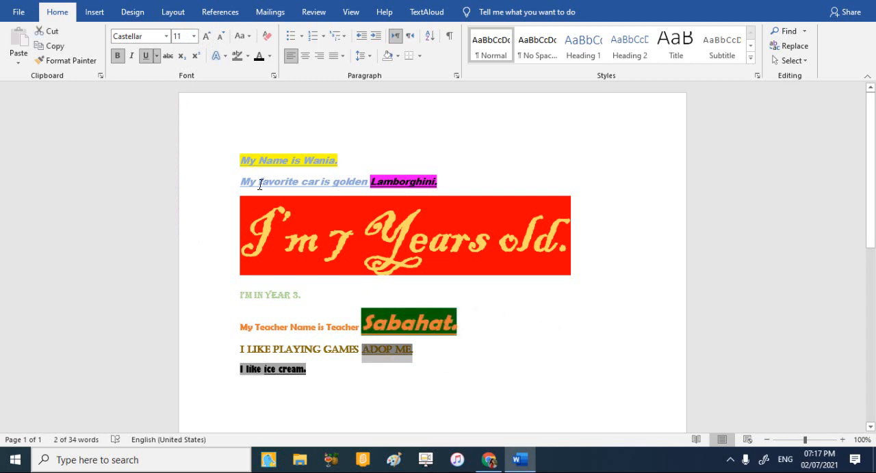
pyautogui.click(193, 37)
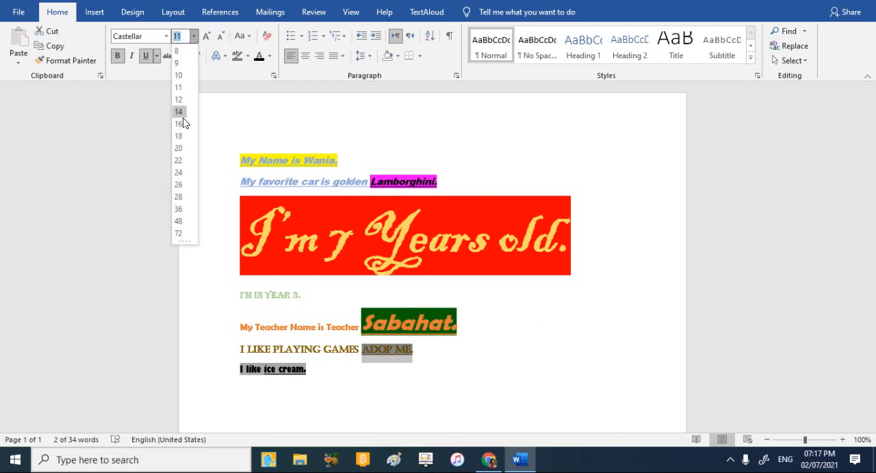
pyautogui.click(180, 197)
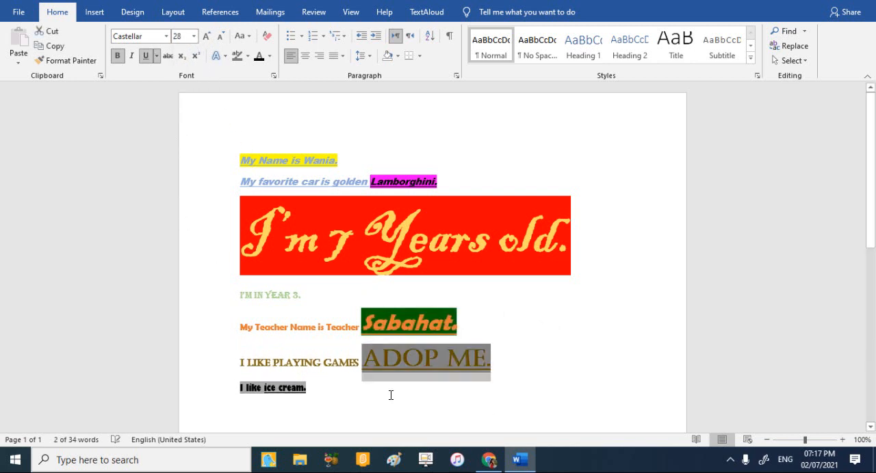
# Set the font size of "ice cream." in the last line to 28.
pyautogui.moveTo(279, 394); pyautogui.dragTo(266, 391)
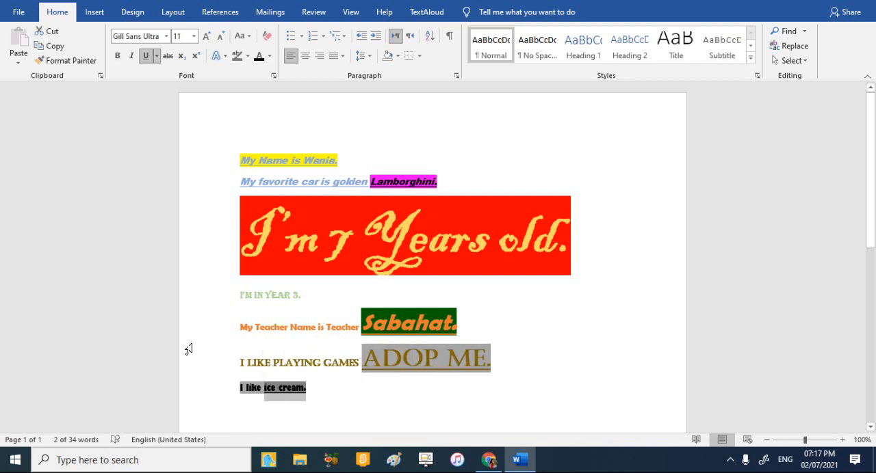
pyautogui.click(196, 36)
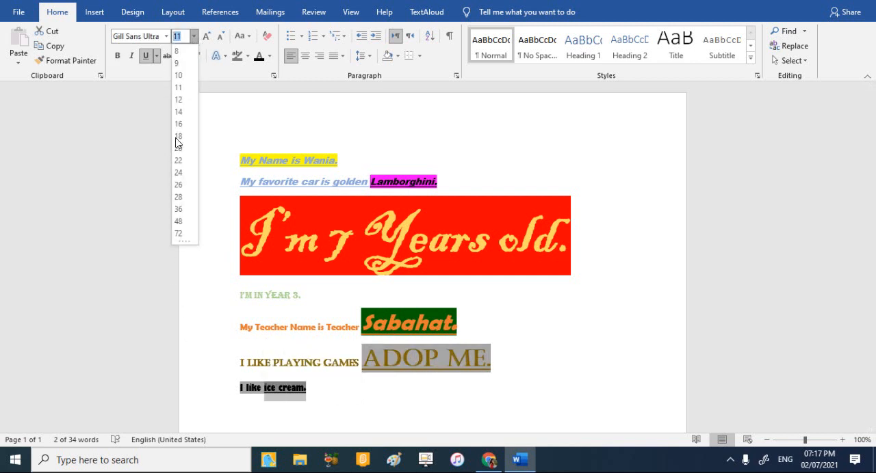
pyautogui.click(177, 198)
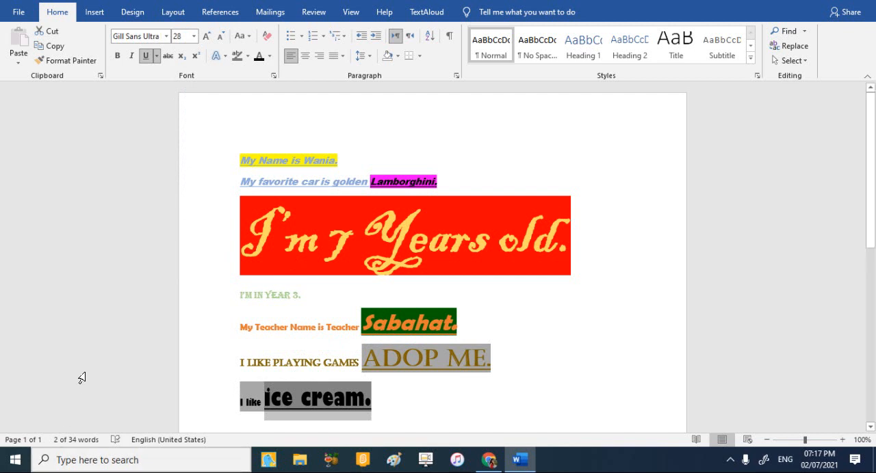
# Set the font size of the person's name in the first line to 24 and deselect the text.
pyautogui.moveTo(341, 162); pyautogui.dragTo(309, 149)
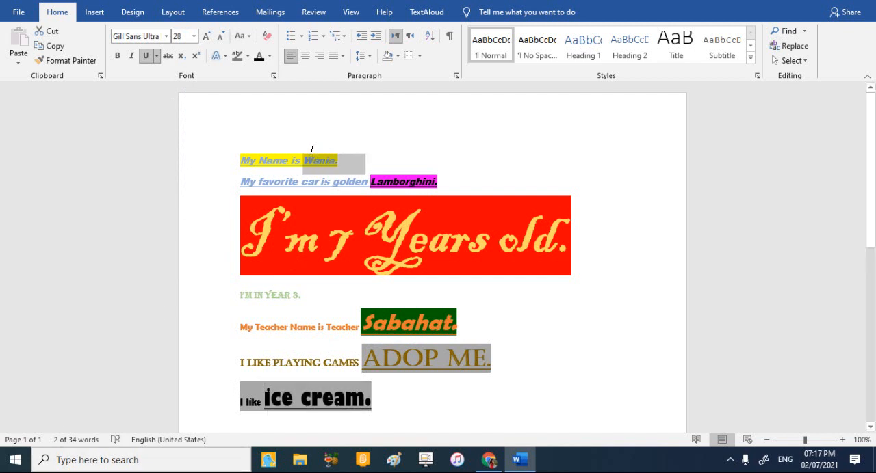
pyautogui.click(193, 36)
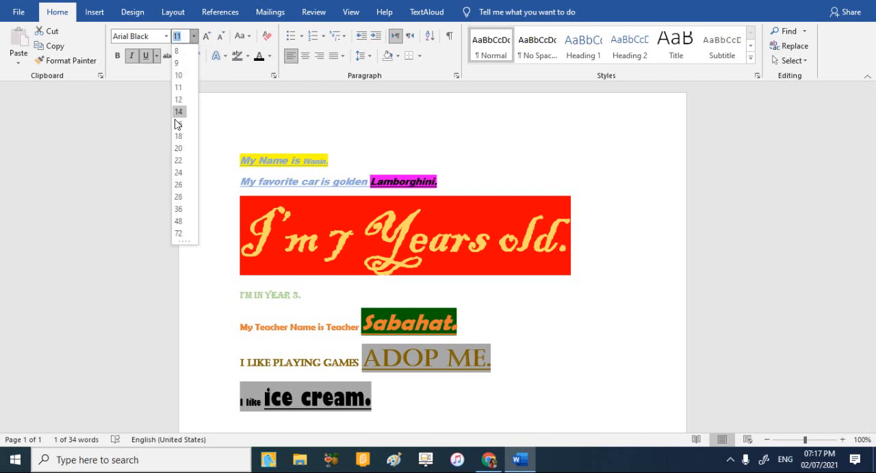
pyautogui.click(176, 174)
pyautogui.click(602, 364)
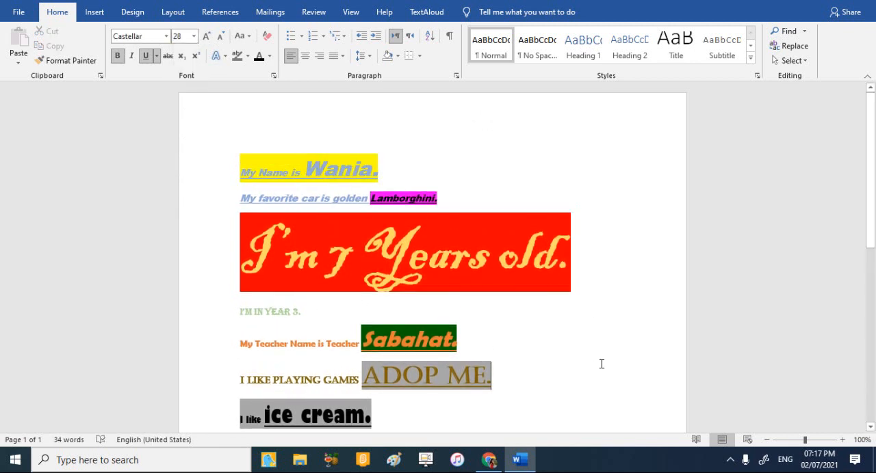
pyautogui.scroll(-3, 601, 364)
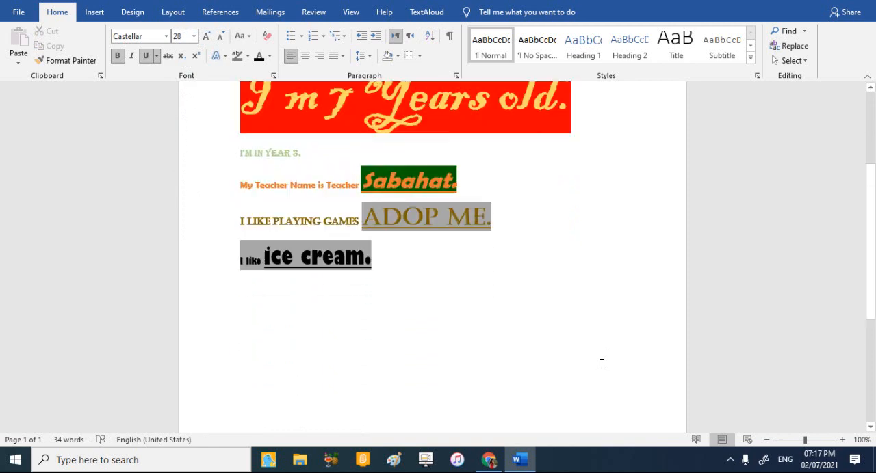
pyautogui.scroll(3, 602, 364)
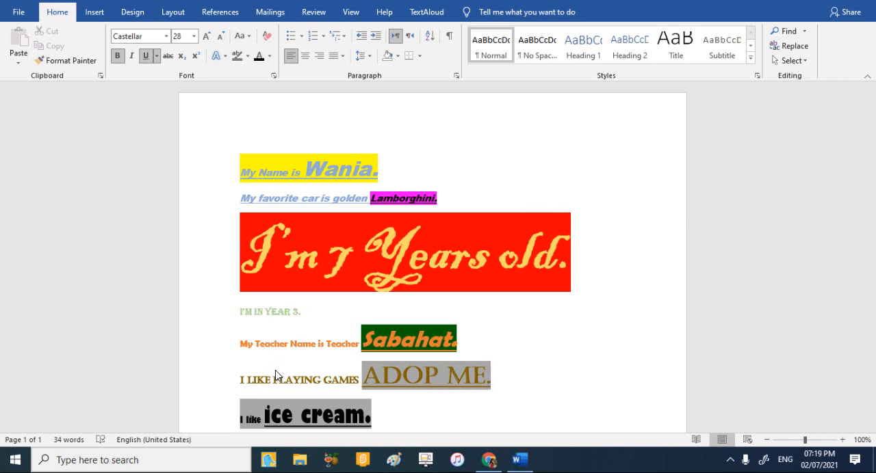
pyautogui.click(165, 37)
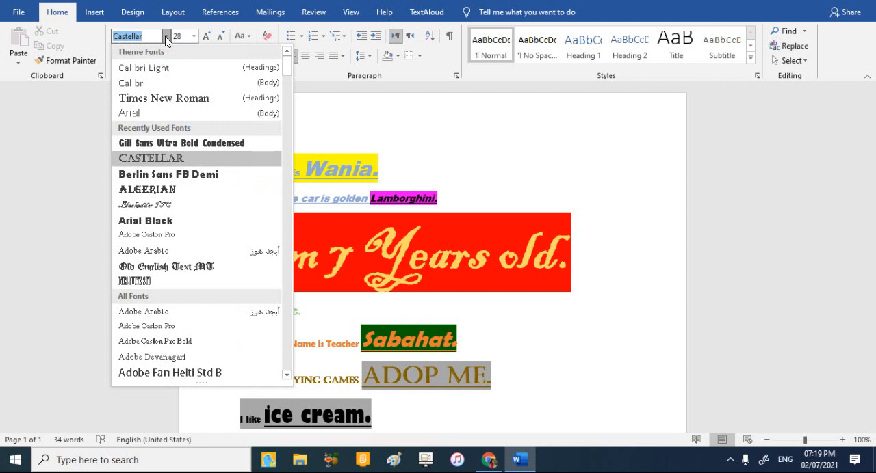
pyautogui.click(167, 39)
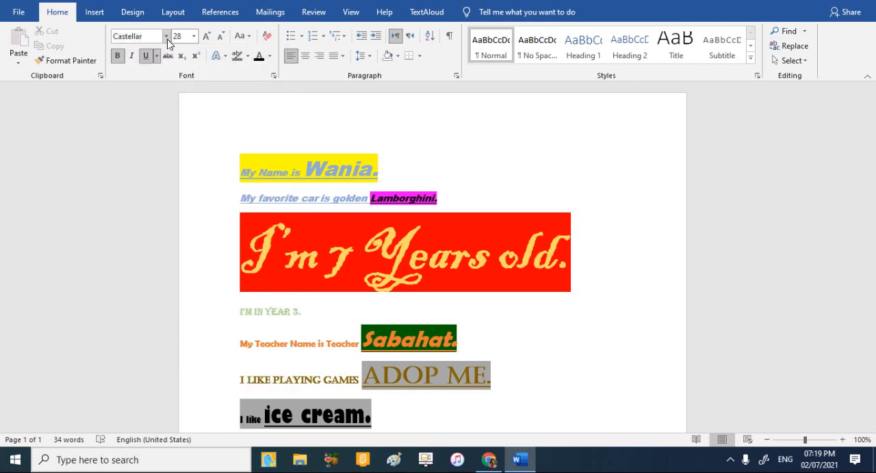
pyautogui.click(122, 55)
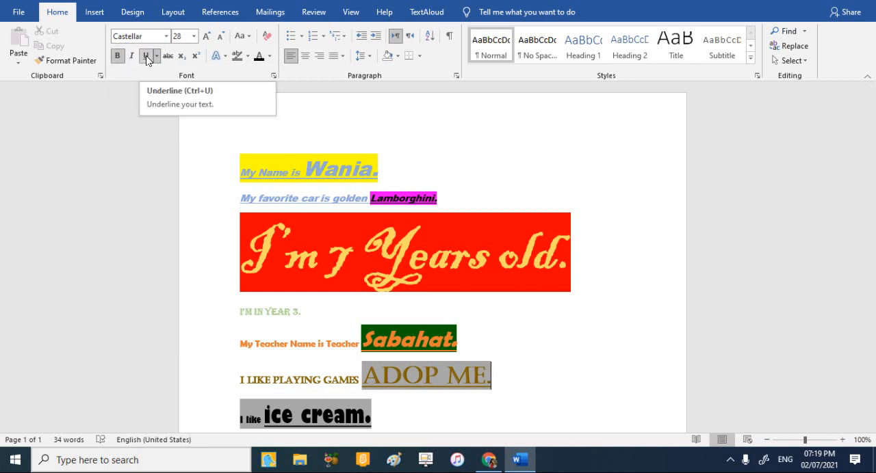
pyautogui.click(146, 55)
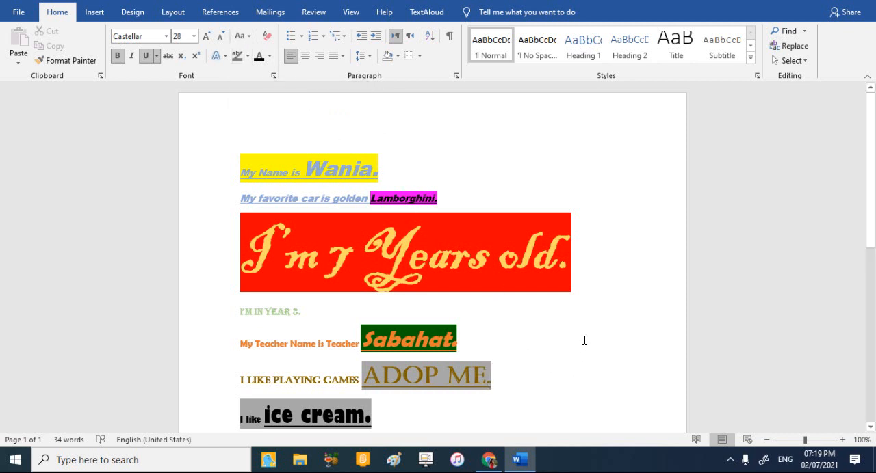
pyautogui.scroll(-3, 585, 341)
pyautogui.scroll(3, 584, 341)
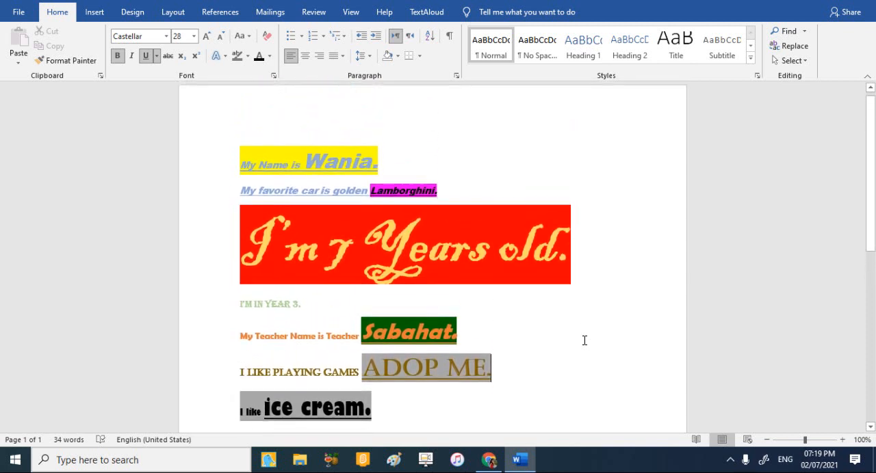
pyautogui.scroll(1, 584, 341)
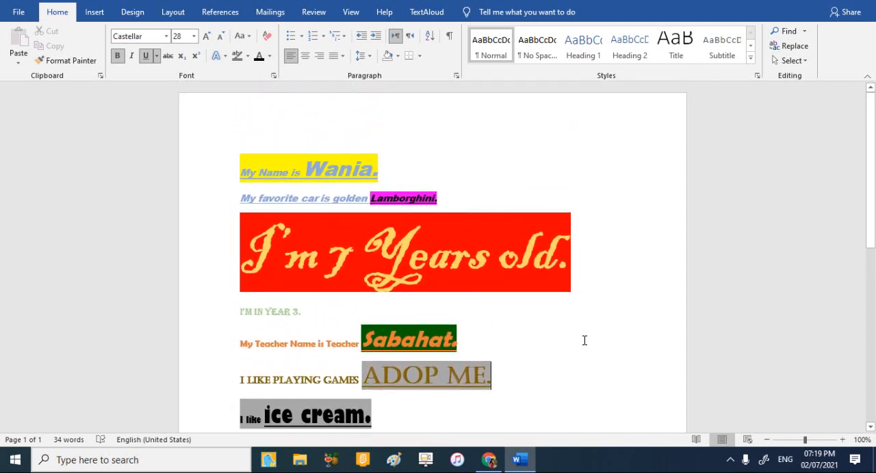